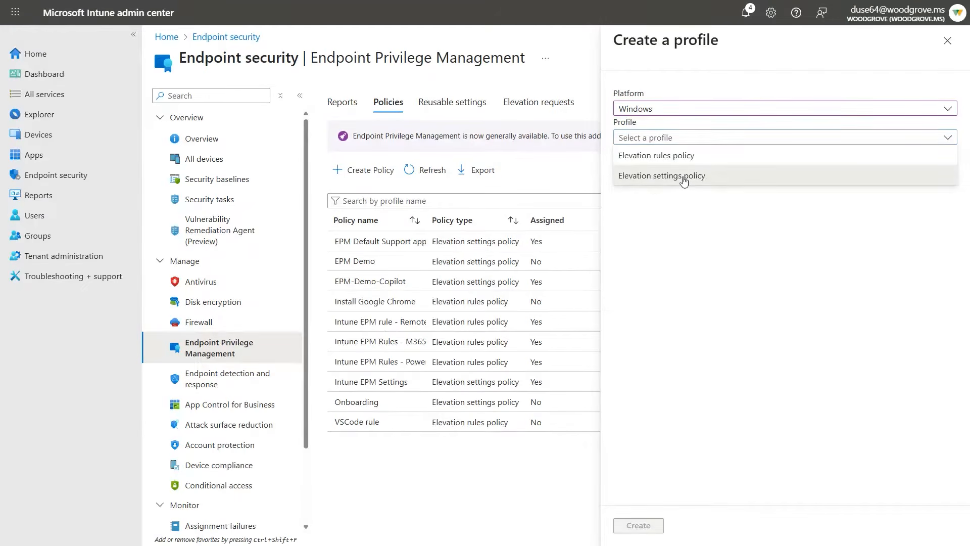
Start an Elevation settings policy profile for Windows and name it Onboarding.
{"action": "left_click", "coordinate": [684, 182]}
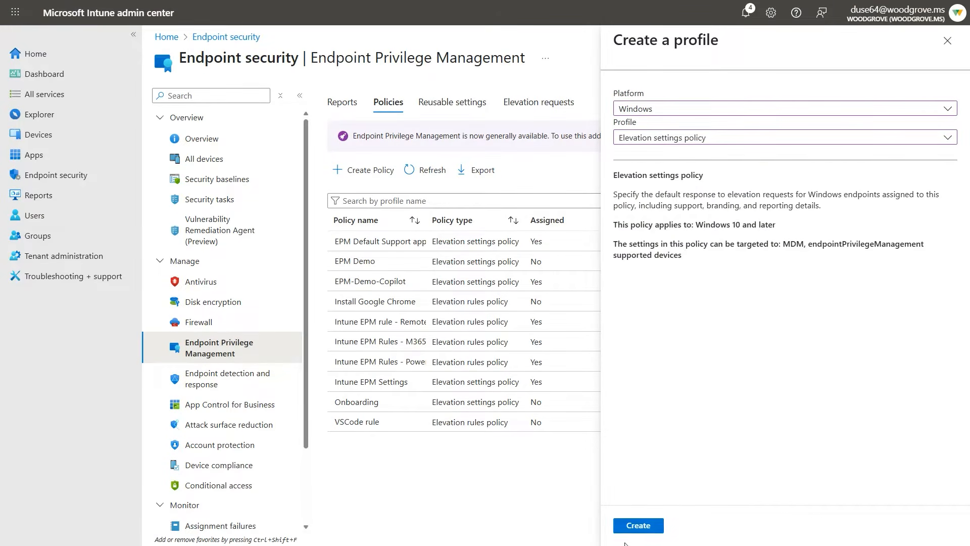
{"action": "left_click", "coordinate": [636, 525]}
{"action": "left_click", "coordinate": [365, 134]}
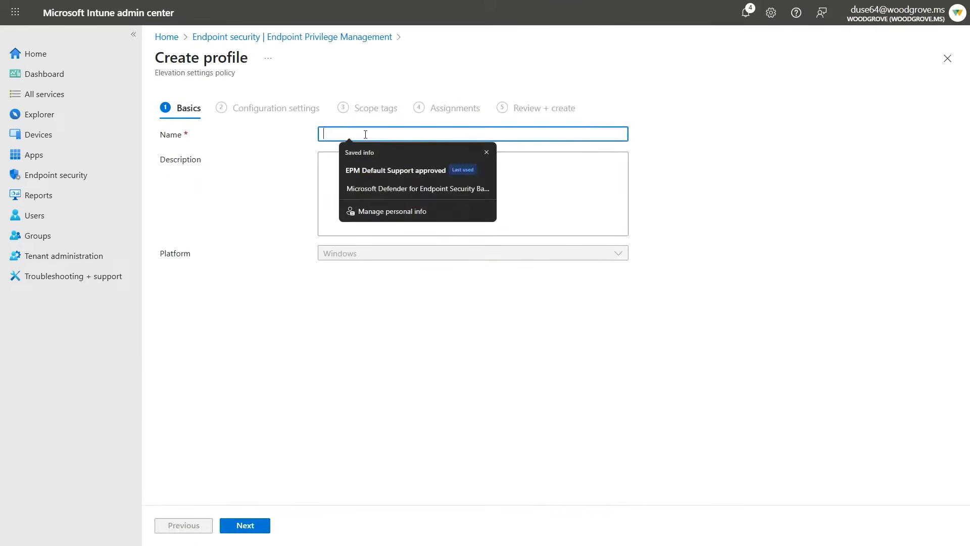
{"action": "type", "text": "On"}
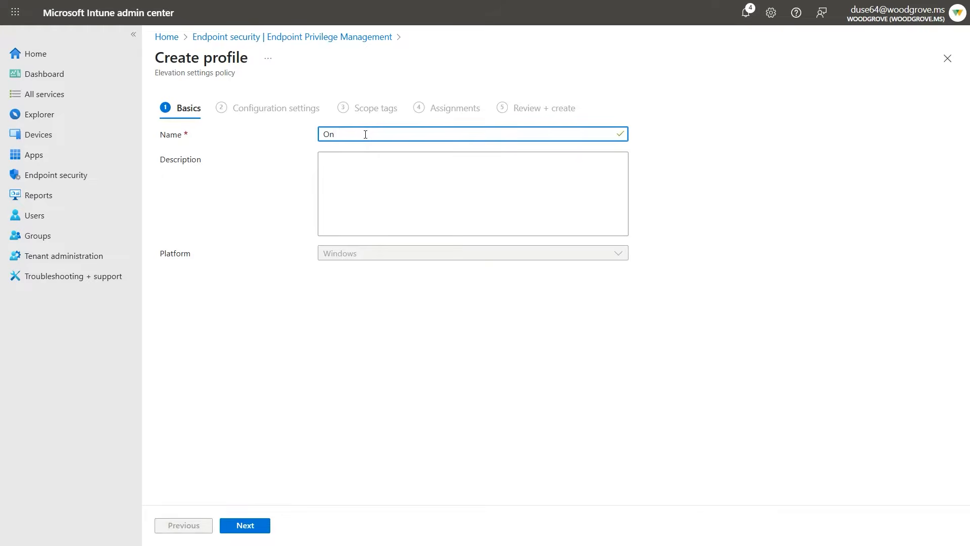
{"action": "type", "text": "boarding"}
{"action": "left_click", "coordinate": [264, 525]}
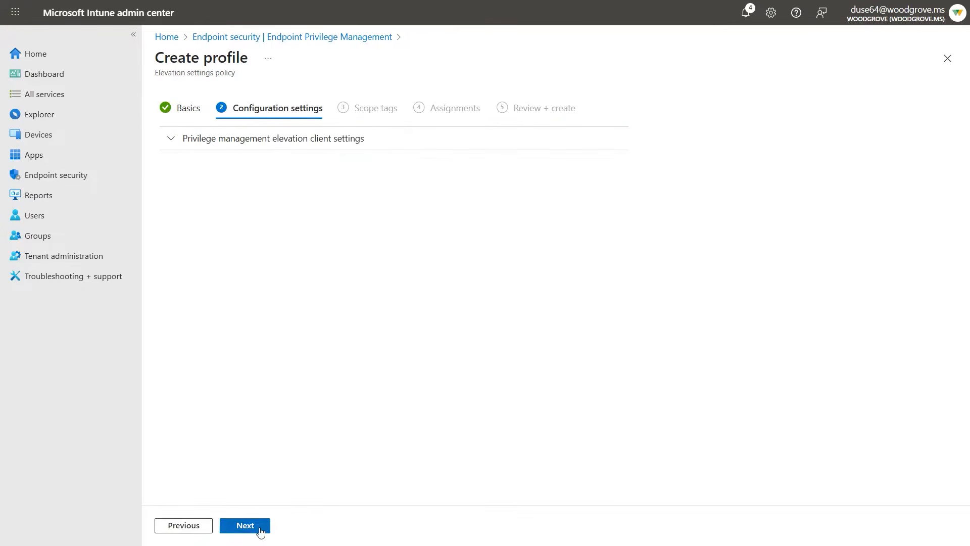
Expand the privilege management elevation client settings and choose Diagnostic data and all endpoint elevations as the reporting scope.
{"action": "left_click", "coordinate": [198, 147]}
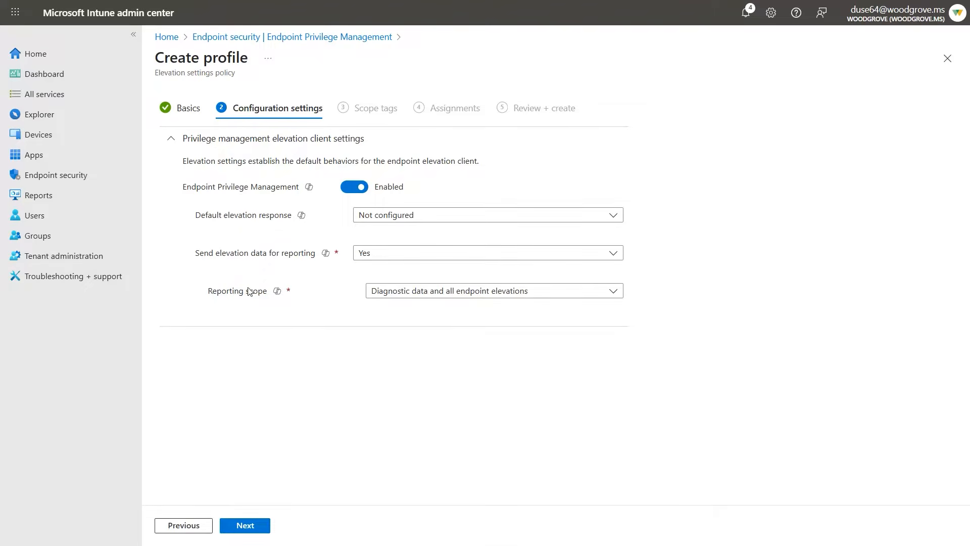
{"action": "left_click", "coordinate": [536, 293]}
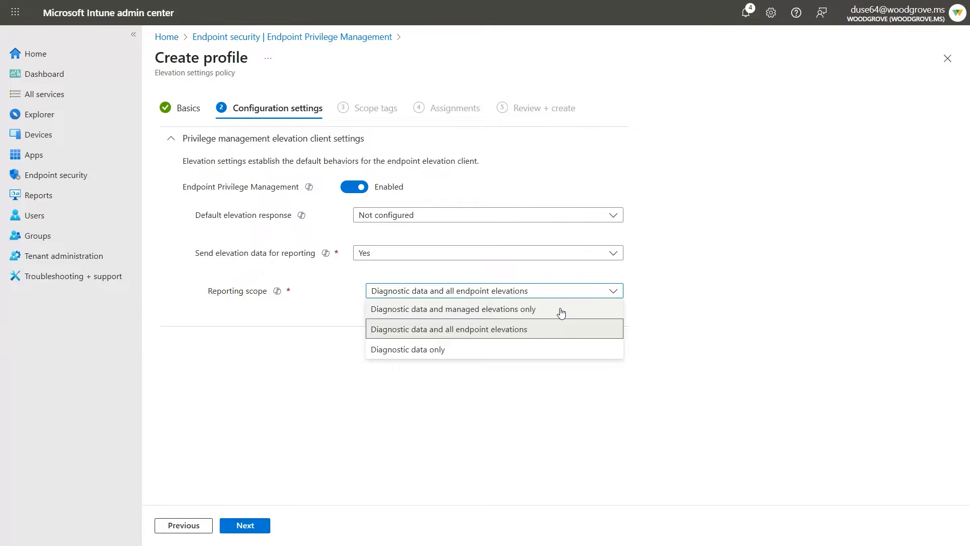
{"action": "left_click", "coordinate": [466, 331]}
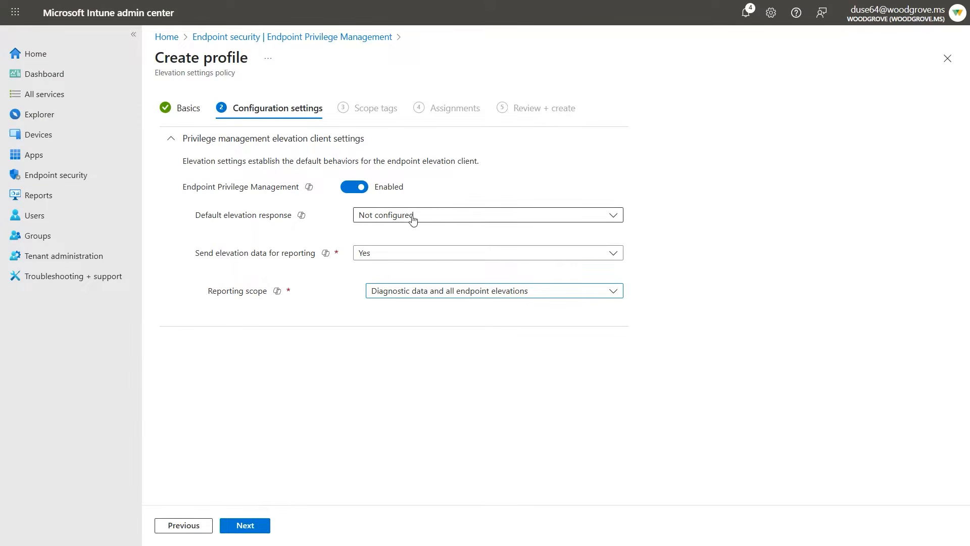
Try Require user confirmation as the default elevation response and toggle its Windows authentication validation option.
{"action": "left_click", "coordinate": [435, 218]}
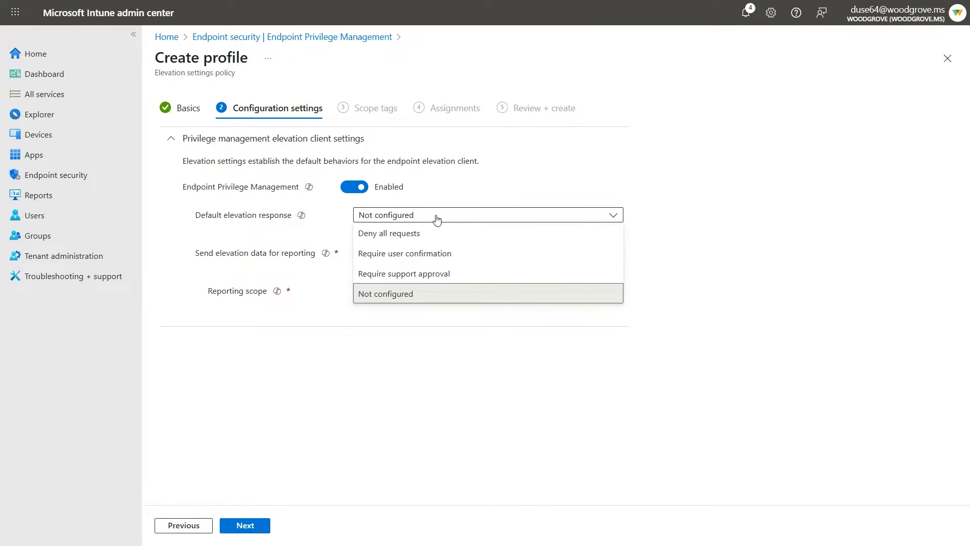
{"action": "left_click", "coordinate": [482, 255]}
{"action": "left_click", "coordinate": [475, 258]}
{"action": "left_click", "coordinate": [427, 292]}
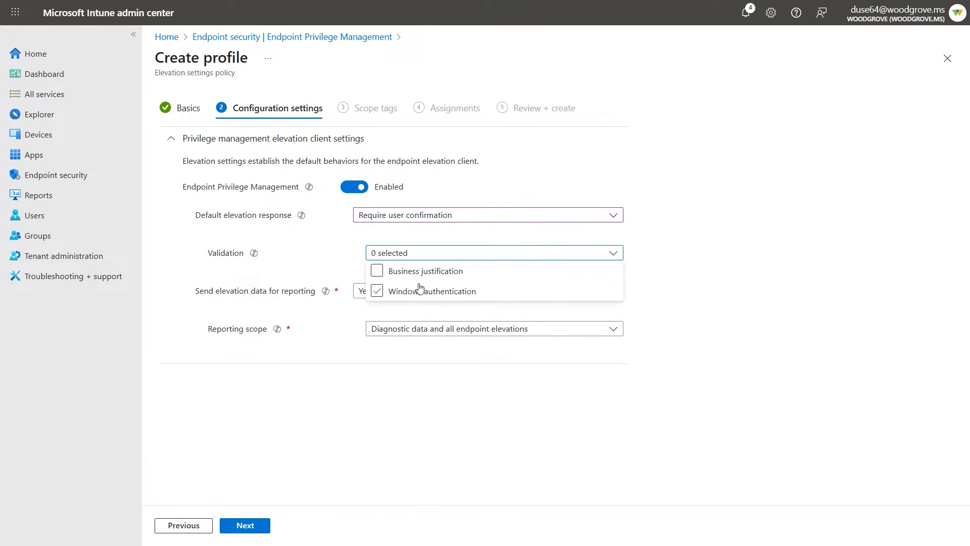
{"action": "left_click", "coordinate": [420, 295]}
Set the default elevation response to Require support approval and complete the configuration settings.
{"action": "left_click", "coordinate": [429, 218]}
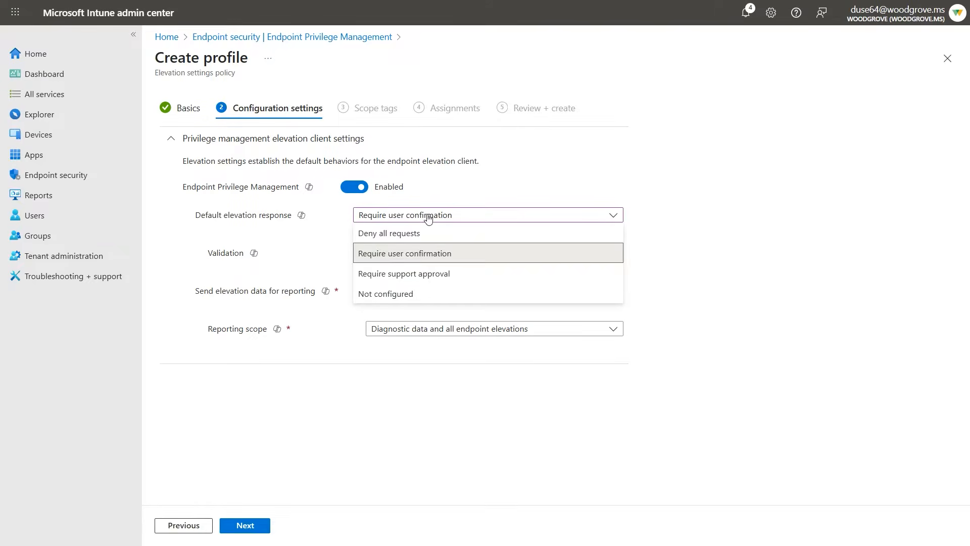
{"action": "left_click", "coordinate": [429, 274]}
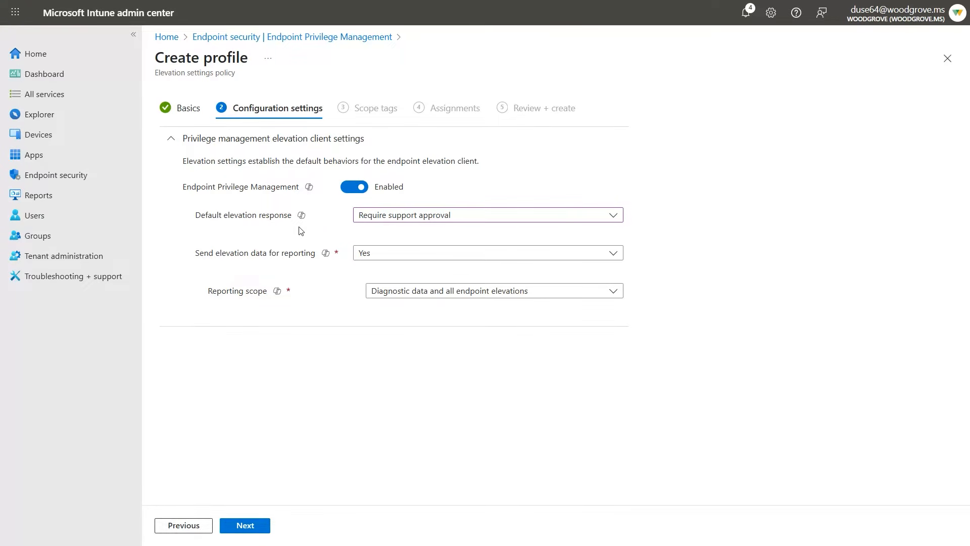
{"action": "left_click", "coordinate": [246, 527]}
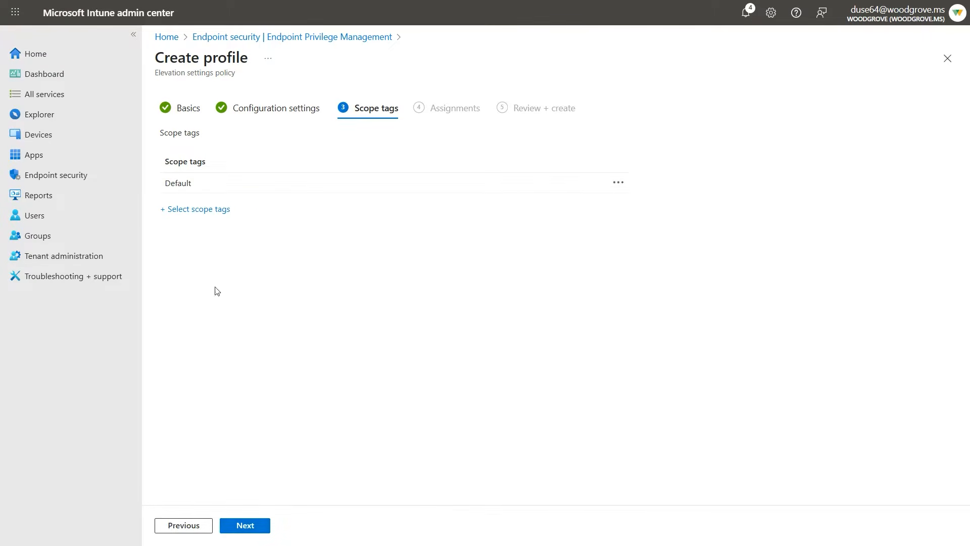
Keep the Default scope tag, assign the Onboarding profile to all devices and create it.
{"action": "left_click", "coordinate": [257, 525]}
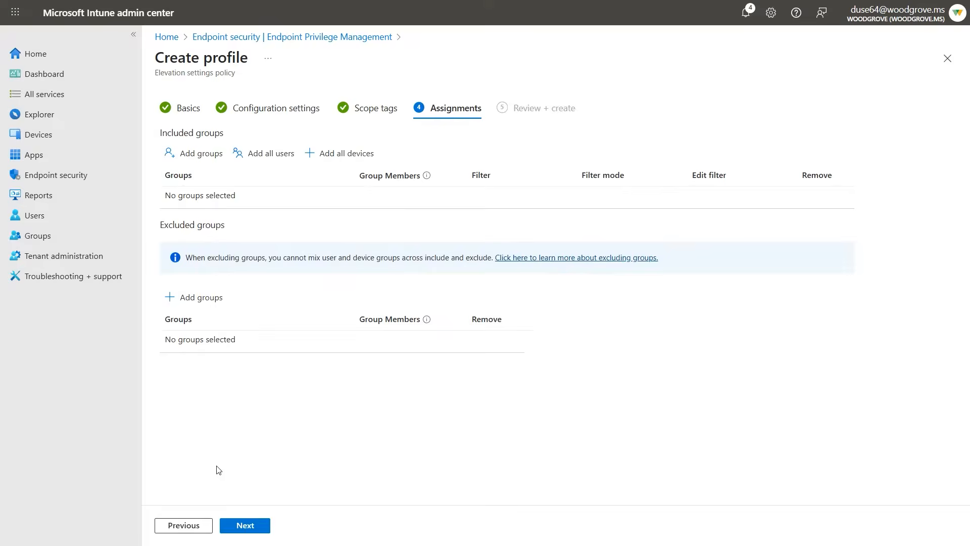
{"action": "left_click", "coordinate": [339, 155]}
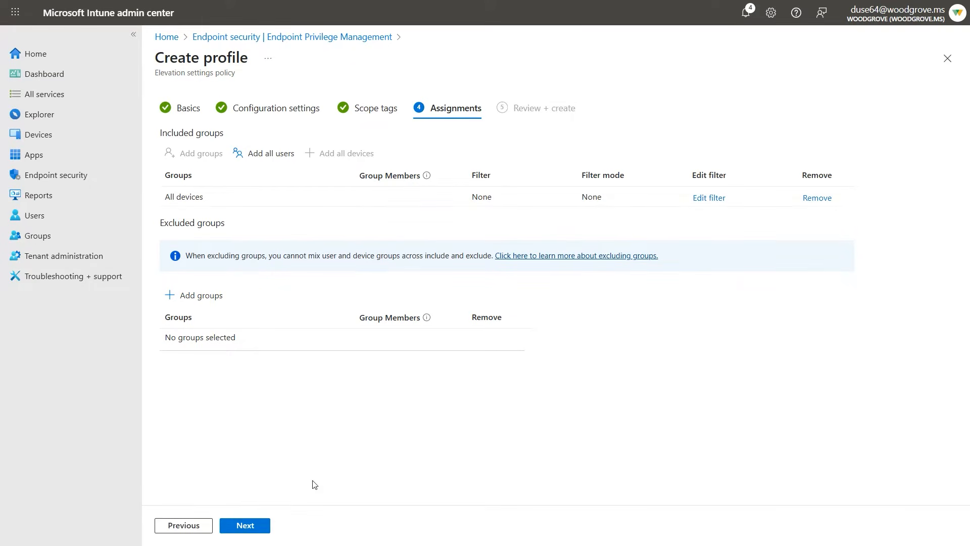
{"action": "left_click", "coordinate": [252, 532]}
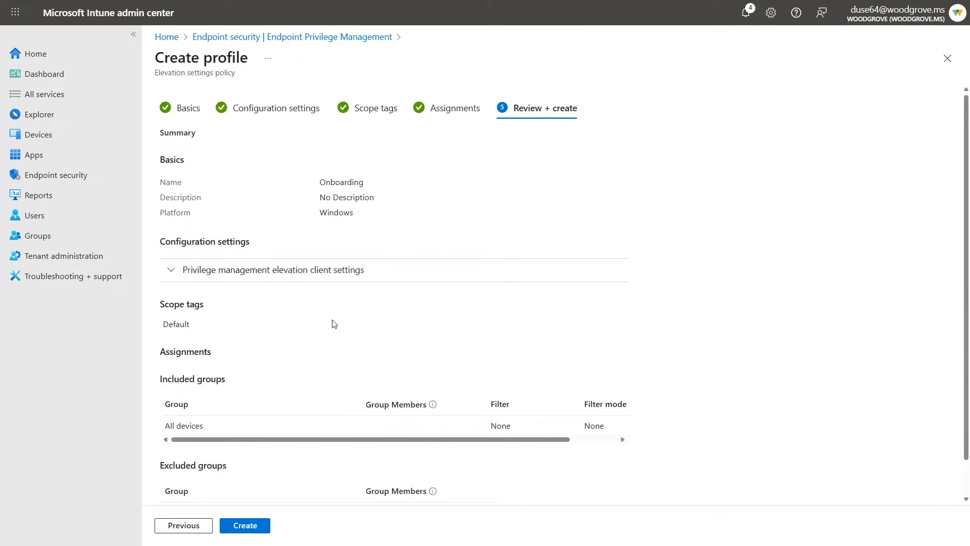
{"action": "left_click", "coordinate": [247, 525]}
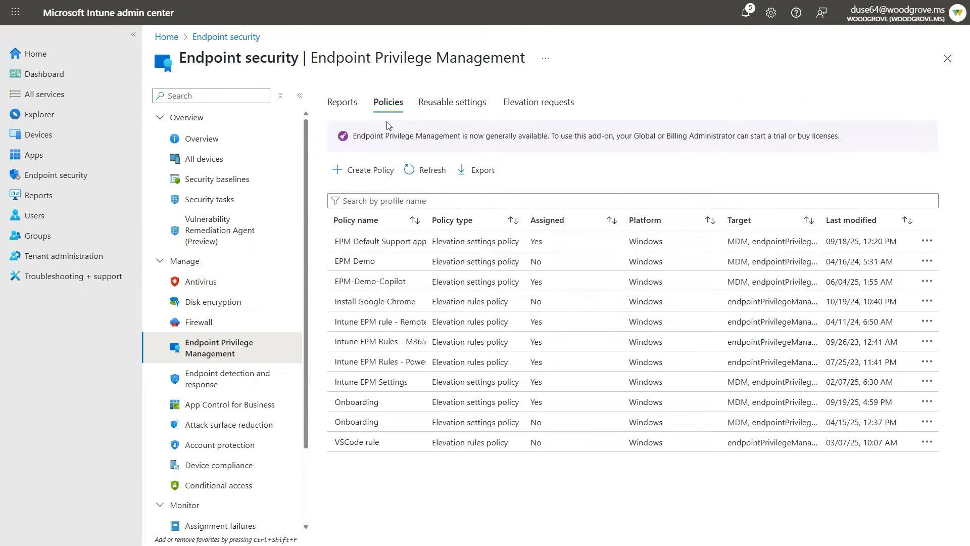
Open the Elevation report, widen its File column and open the details of the Adobe Creative Cloud CustomHook.exe elevation.
{"action": "left_click", "coordinate": [342, 106]}
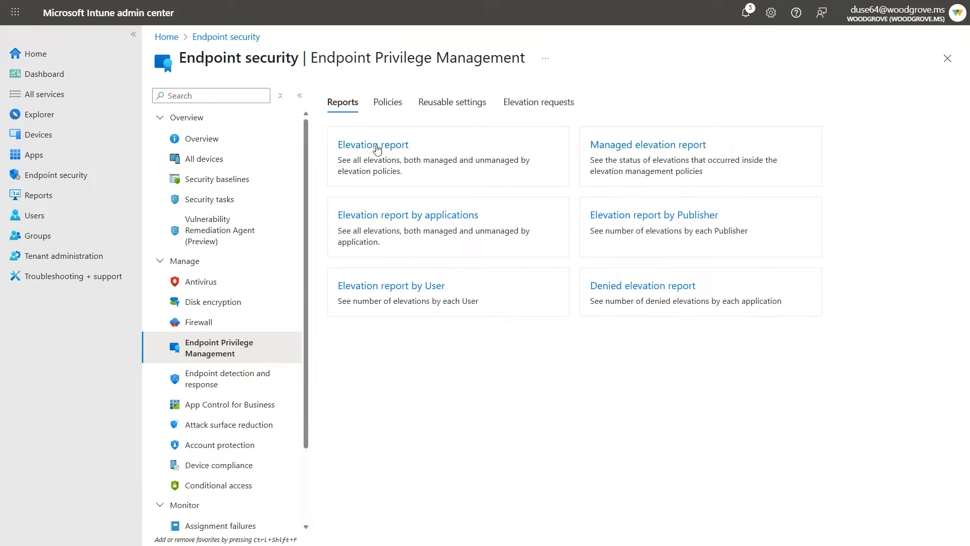
{"action": "left_click", "coordinate": [367, 158]}
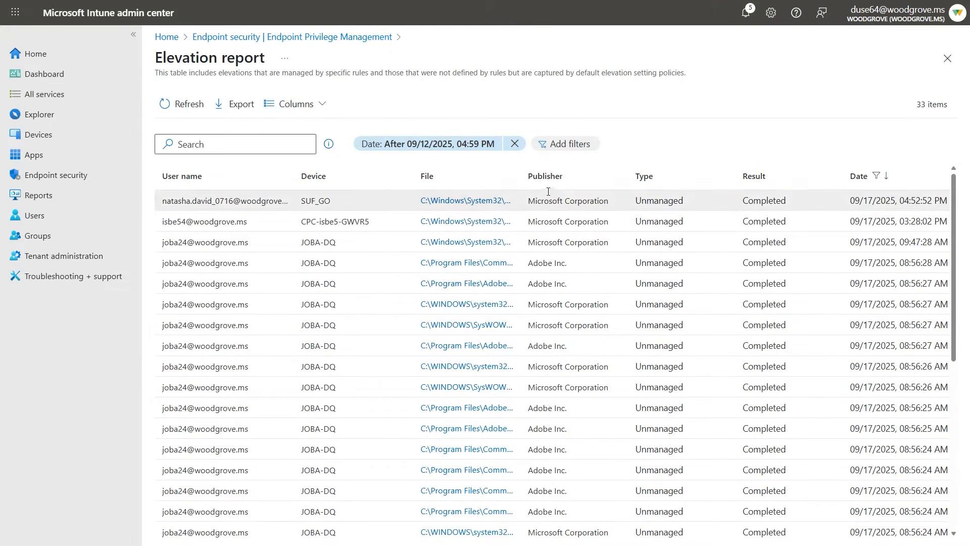
{"action": "left_click_drag", "start_coordinate": [522, 176], "coordinate": [620, 176]}
{"action": "left_click", "coordinate": [462, 284]}
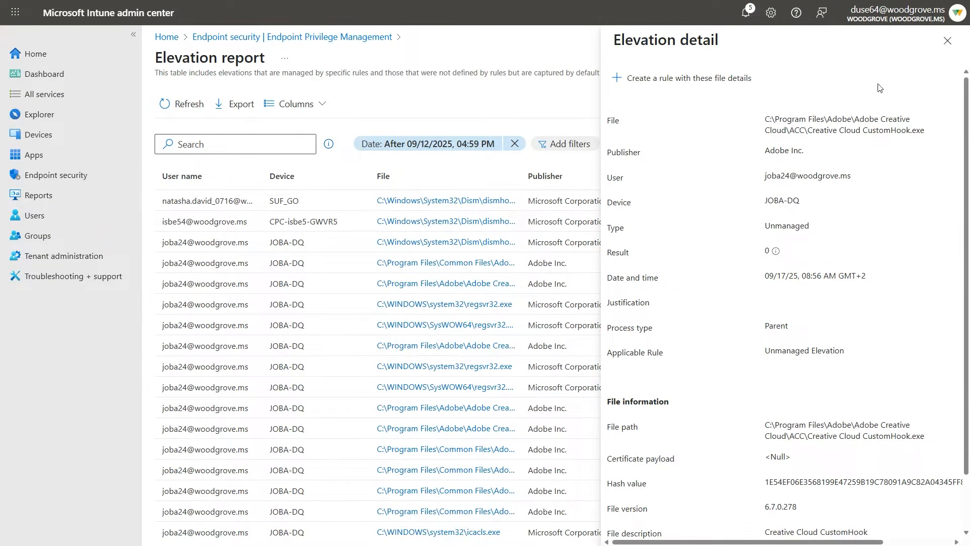
Copy the name Creative Cloud CustomHook from the file path and review the elevation's type and file information.
{"action": "left_click_drag", "start_coordinate": [806, 130], "coordinate": [910, 144]}
{"action": "key", "text": "ctrl+c"}
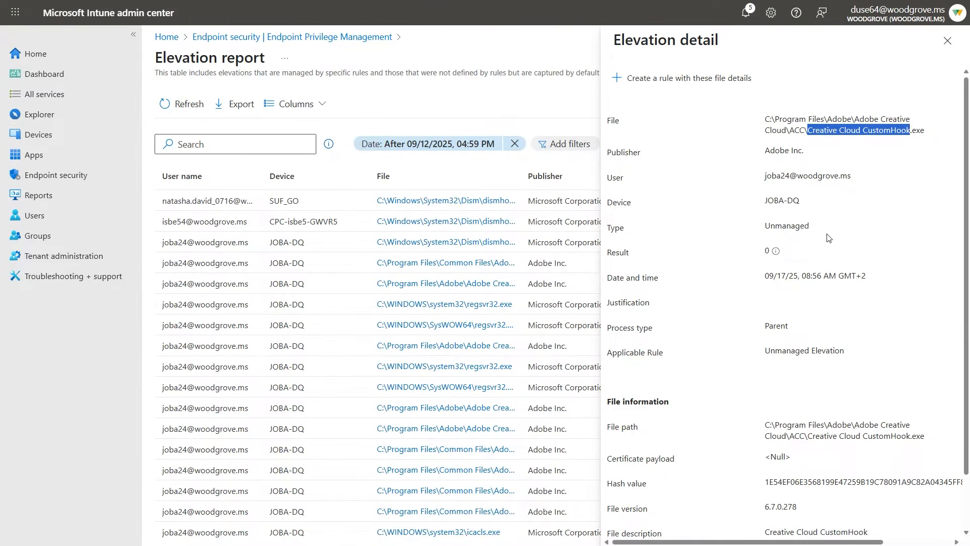
{"action": "left_click_drag", "start_coordinate": [821, 226], "coordinate": [763, 236]}
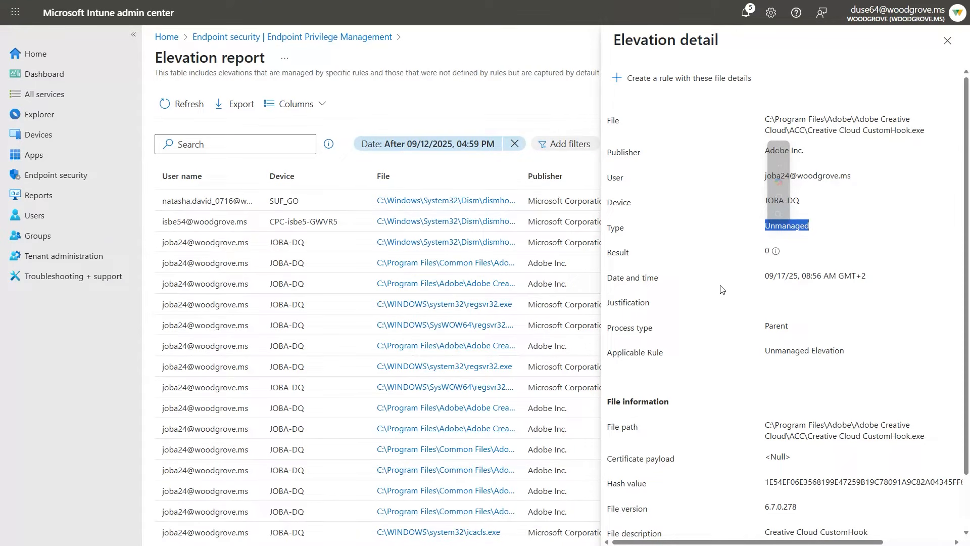
{"action": "scroll", "coordinate": [723, 318], "scroll_direction": "down", "scroll_amount": 2}
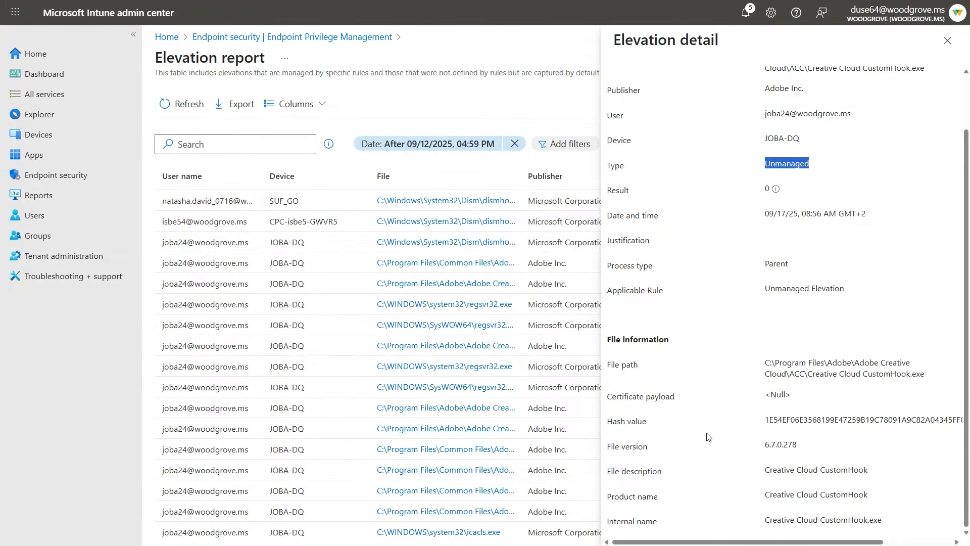
{"action": "scroll", "coordinate": [726, 445], "scroll_direction": "up", "scroll_amount": 1}
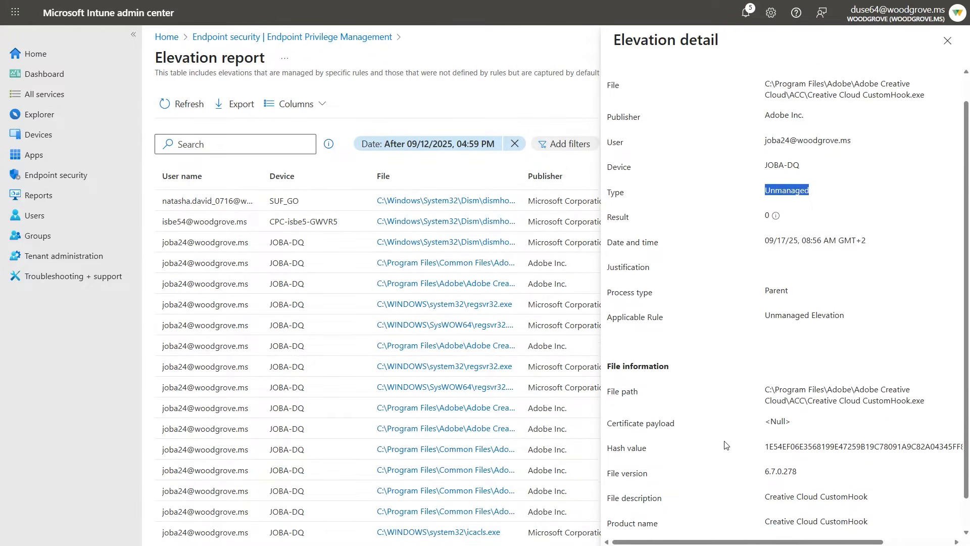
{"action": "scroll", "coordinate": [726, 444], "scroll_direction": "up", "scroll_amount": 1}
Start a rule in a new policy from these file details, keeping the User-confirmed type.
{"action": "left_click", "coordinate": [665, 84]}
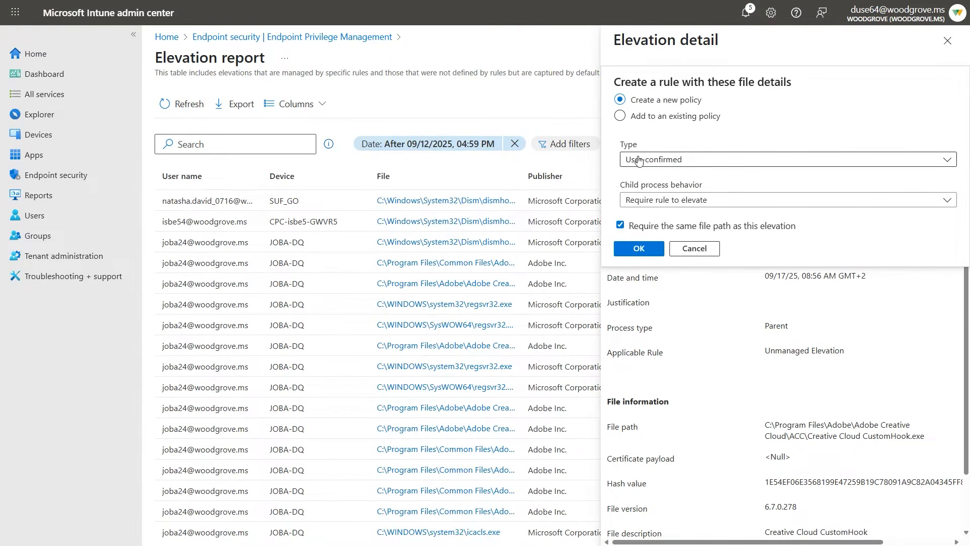
{"action": "left_click", "coordinate": [685, 161]}
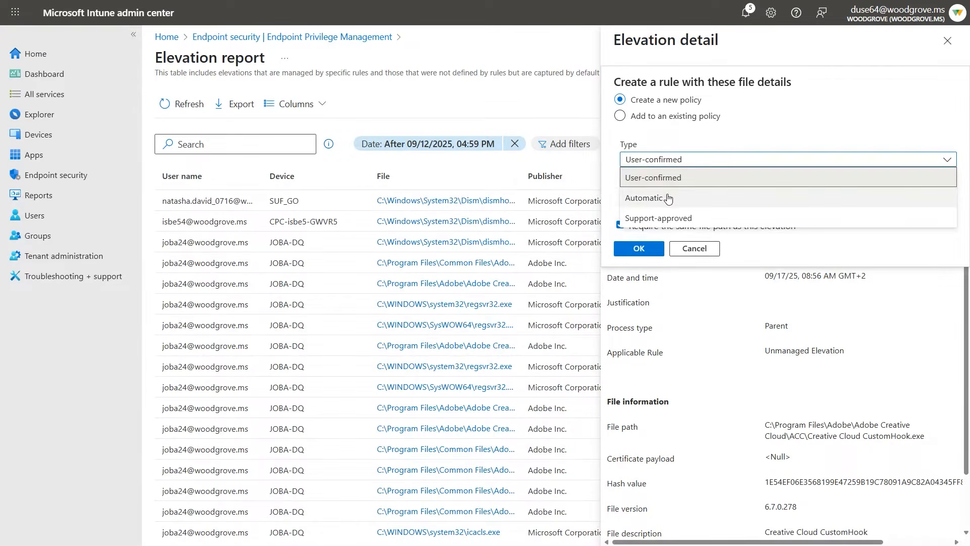
{"action": "left_click", "coordinate": [708, 139]}
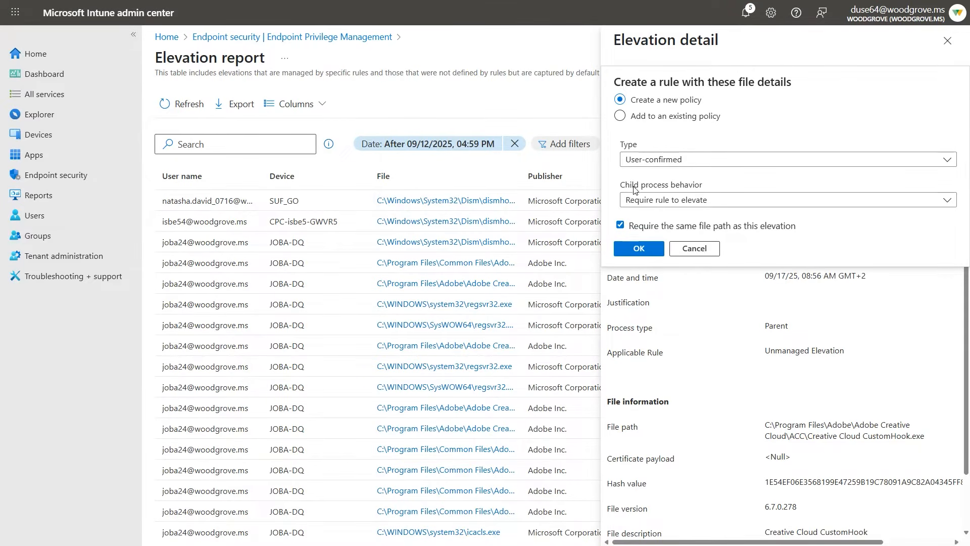
Try Deny all as the rule's child process behavior and switch it back to Require rule to elevate.
{"action": "left_click", "coordinate": [756, 203]}
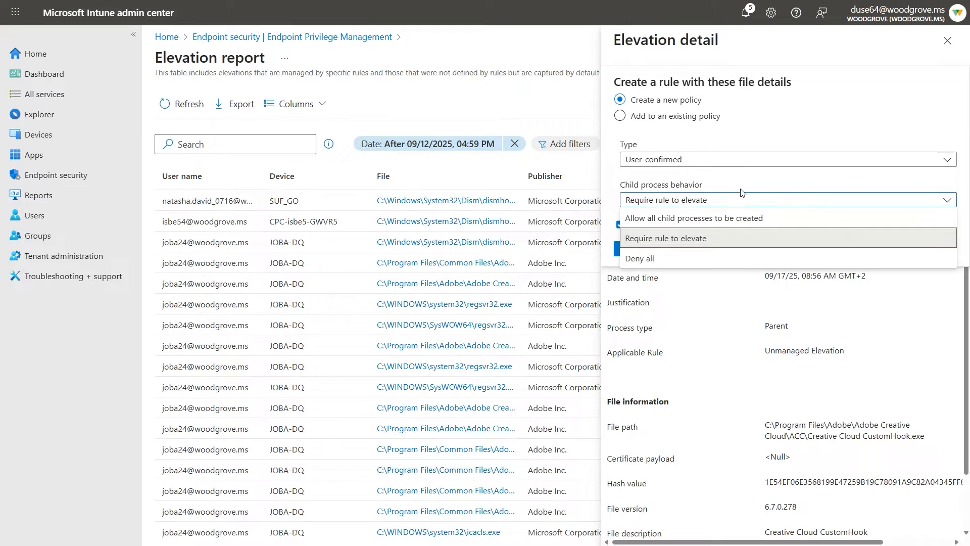
{"action": "left_click", "coordinate": [695, 258]}
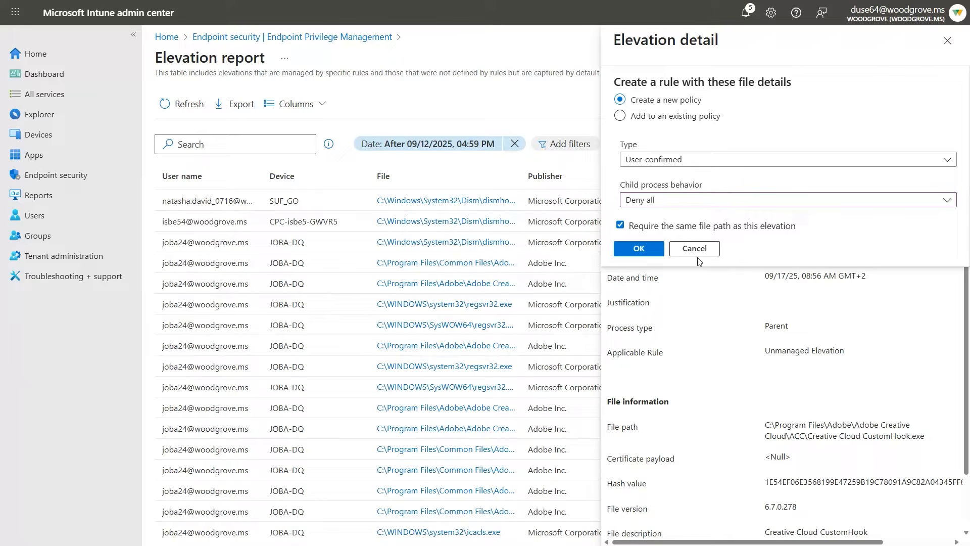
{"action": "left_click", "coordinate": [688, 204]}
{"action": "left_click", "coordinate": [667, 239]}
Set the rule's child process behavior to Allow all child processes to be created and accept the rule options.
{"action": "left_click", "coordinate": [695, 205]}
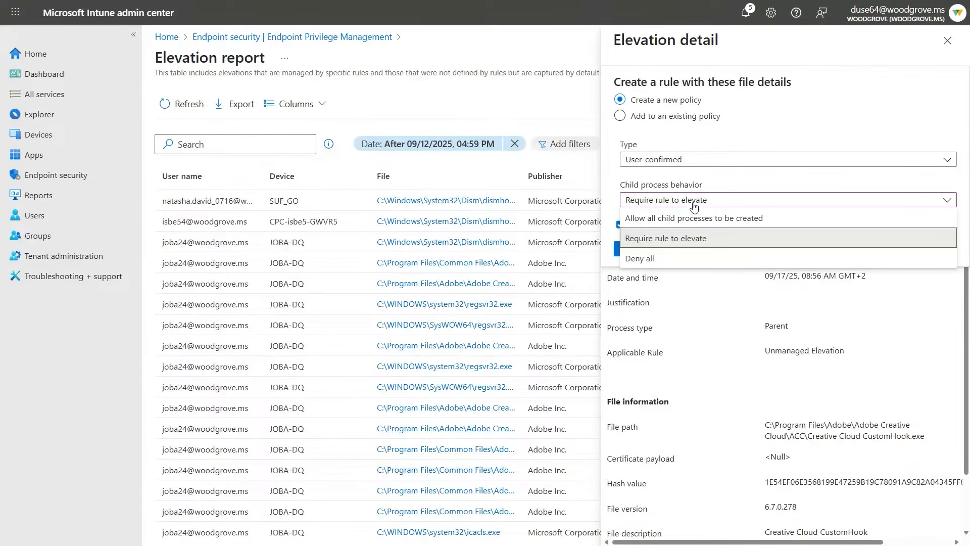
{"action": "left_click", "coordinate": [696, 218]}
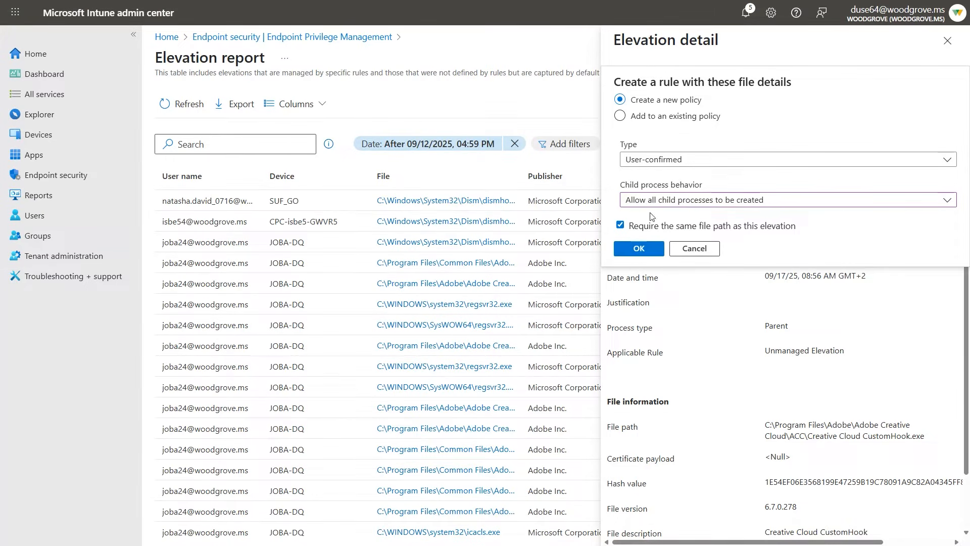
{"action": "left_click", "coordinate": [640, 254]}
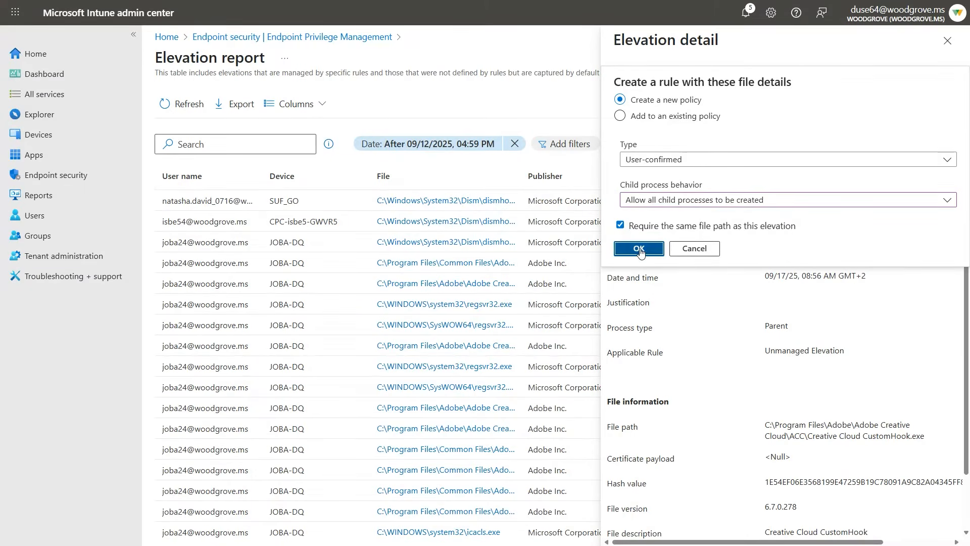
Name the policy Creative Cloud CustomHook, confirm its creation and return to the Endpoint Privilege Management page.
{"action": "left_click", "coordinate": [647, 329]}
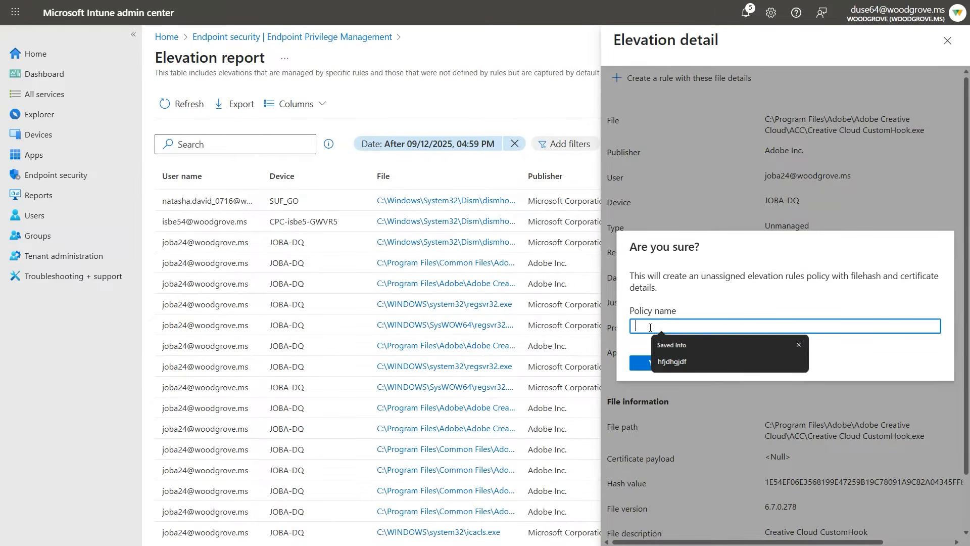
{"action": "key", "text": "ctrl+v"}
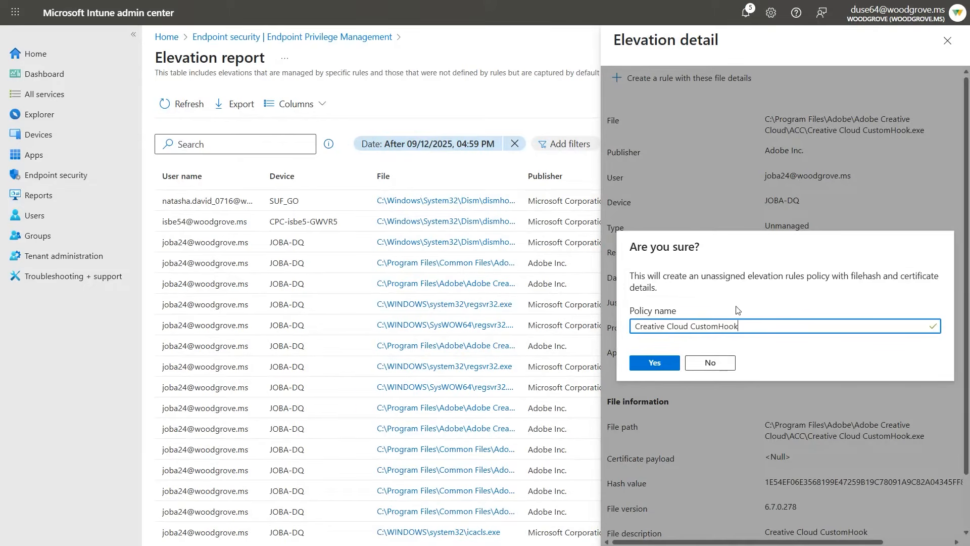
{"action": "left_click", "coordinate": [668, 364]}
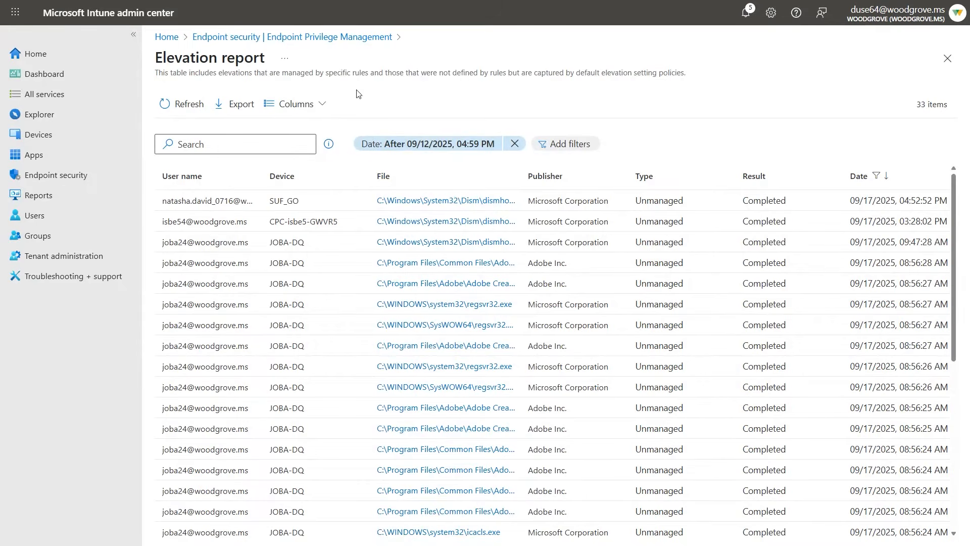
{"action": "left_click", "coordinate": [290, 37]}
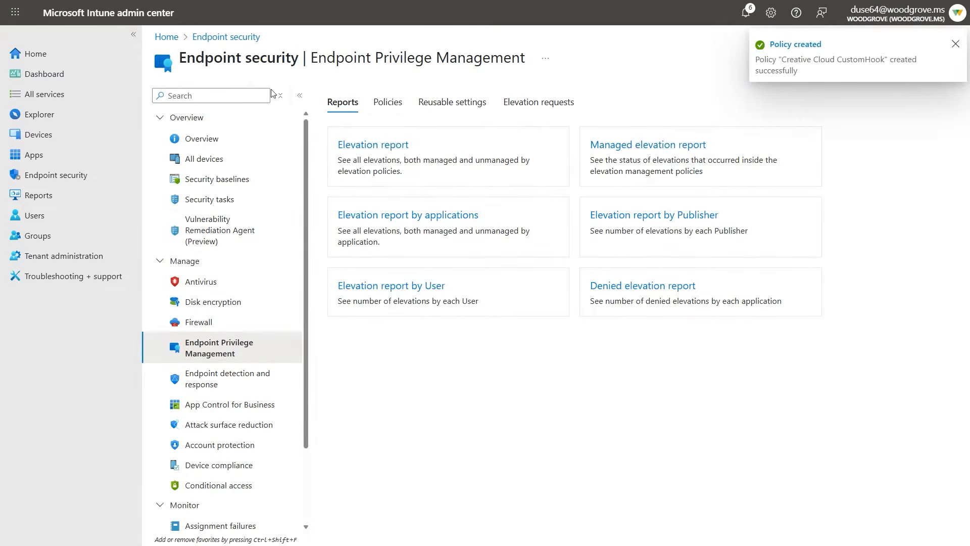
Refresh the list of elevation policies and open the Creative Cloud CustomHook policy.
{"action": "left_click", "coordinate": [386, 103]}
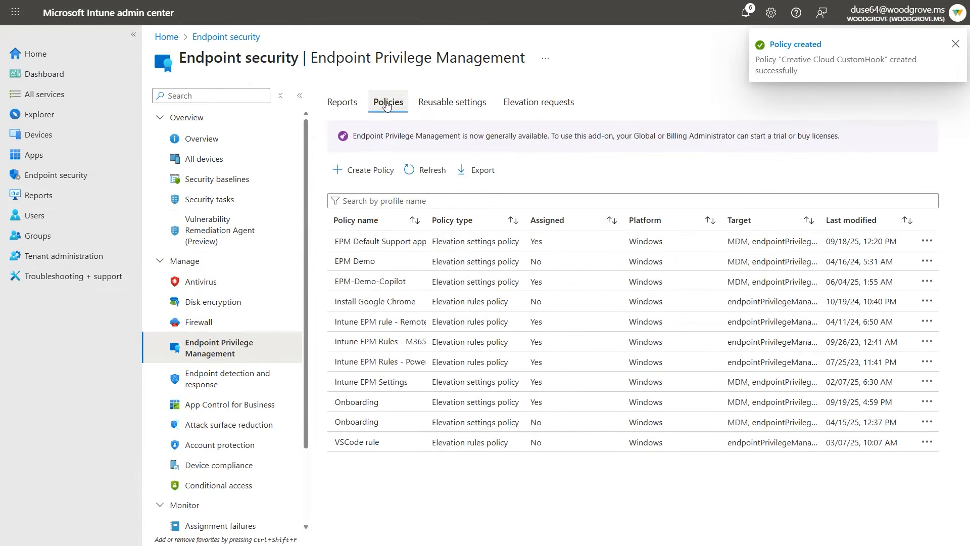
{"action": "left_click", "coordinate": [443, 172]}
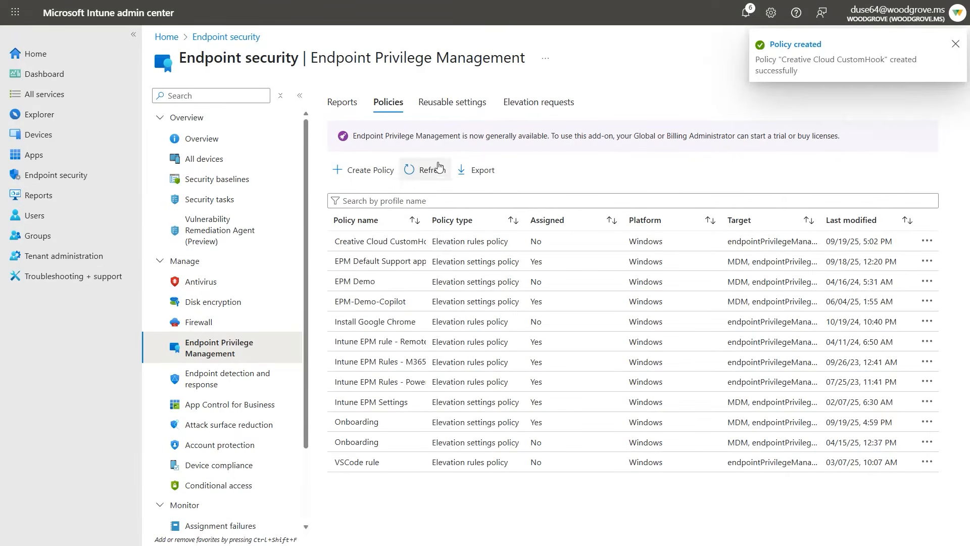
{"action": "left_click", "coordinate": [385, 242]}
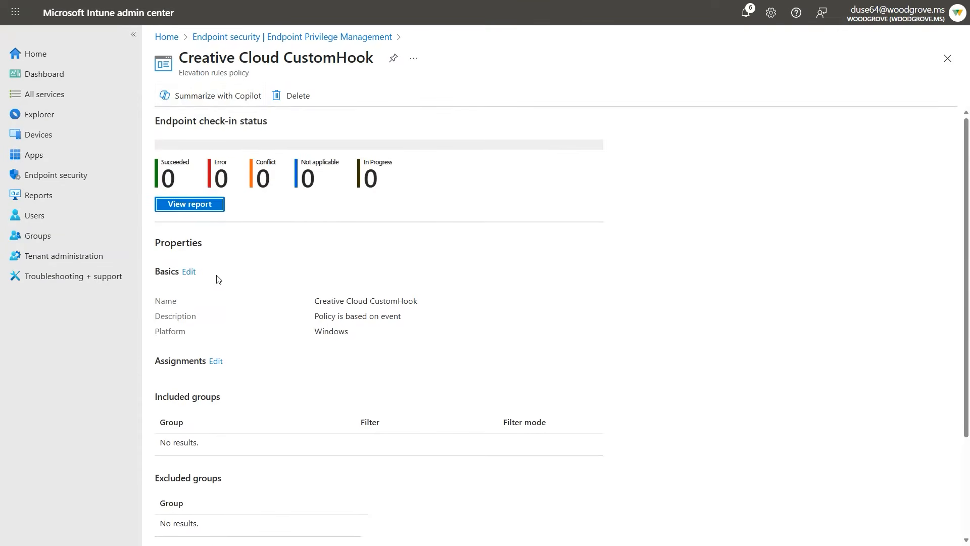
Edit the policy's configuration settings and open the Creative Cloud CustomHook.exe rule's properties under Privilege Management.
{"action": "scroll", "coordinate": [222, 283], "scroll_direction": "down", "scroll_amount": 2}
{"action": "scroll", "coordinate": [232, 394], "scroll_direction": "down", "scroll_amount": 1}
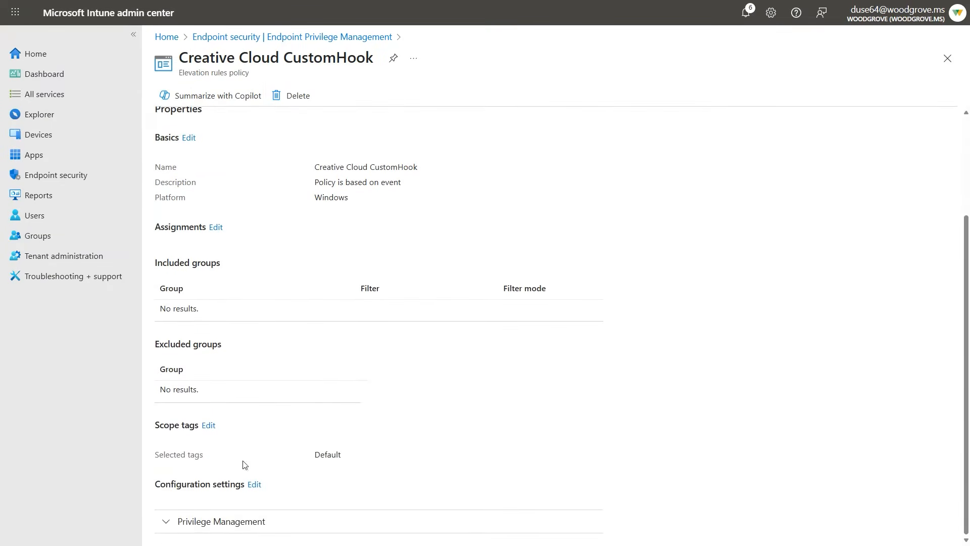
{"action": "left_click", "coordinate": [254, 485]}
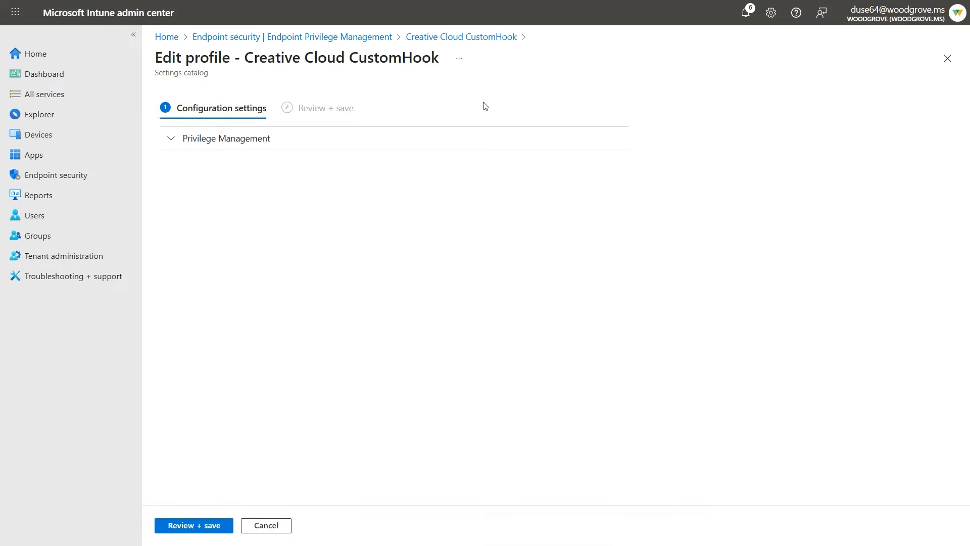
{"action": "left_click", "coordinate": [217, 137]}
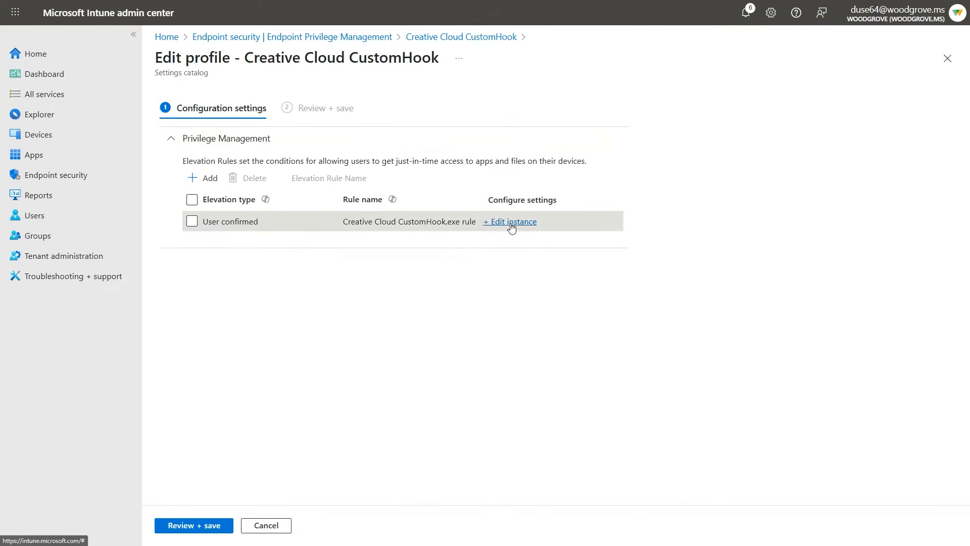
{"action": "left_click", "coordinate": [511, 223]}
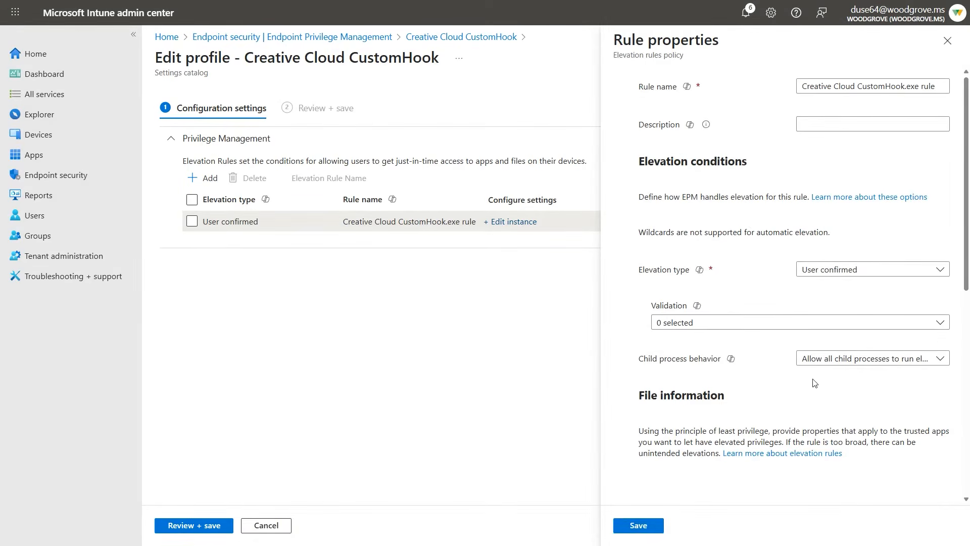
Try Require rule to elevate as the rule's child process behavior and review its file information.
{"action": "left_click", "coordinate": [828, 358]}
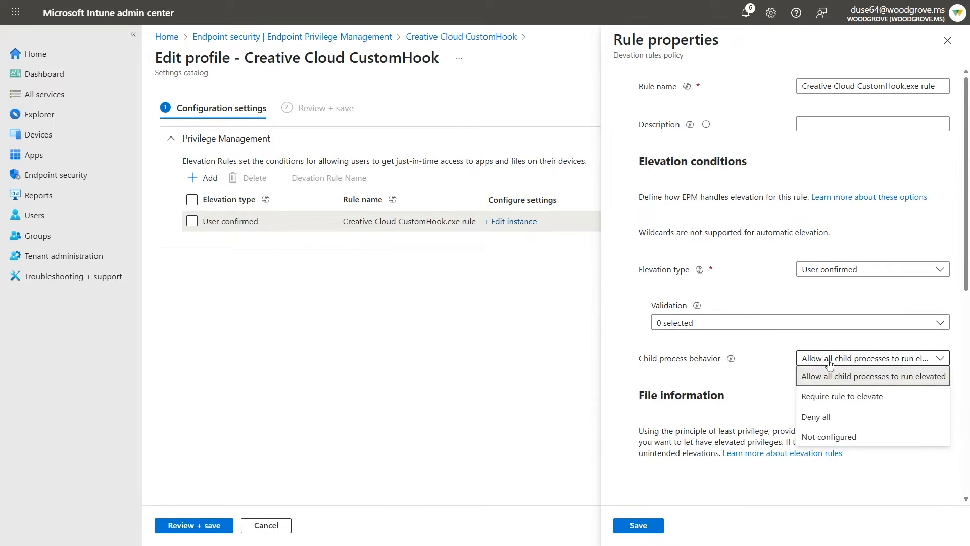
{"action": "left_click", "coordinate": [849, 397]}
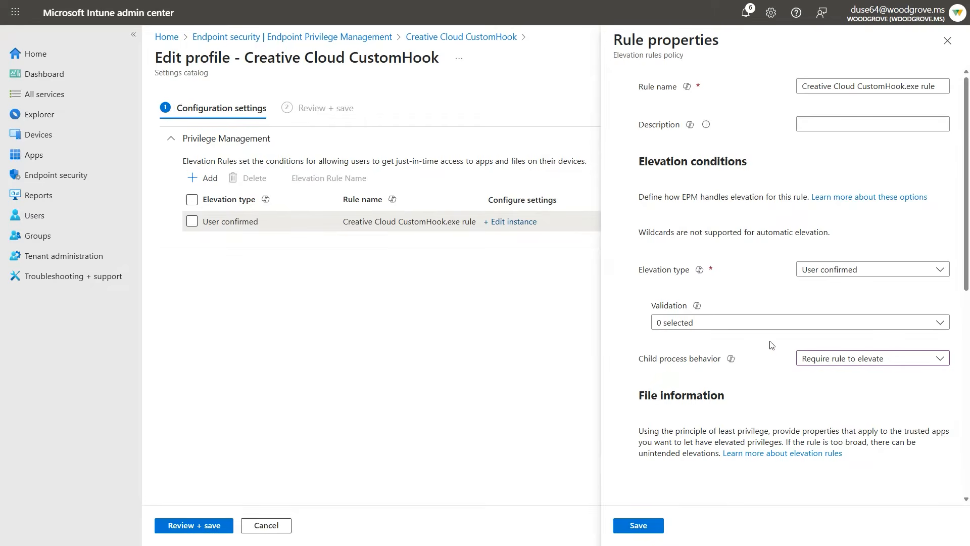
{"action": "scroll", "coordinate": [767, 364], "scroll_direction": "down", "scroll_amount": 5}
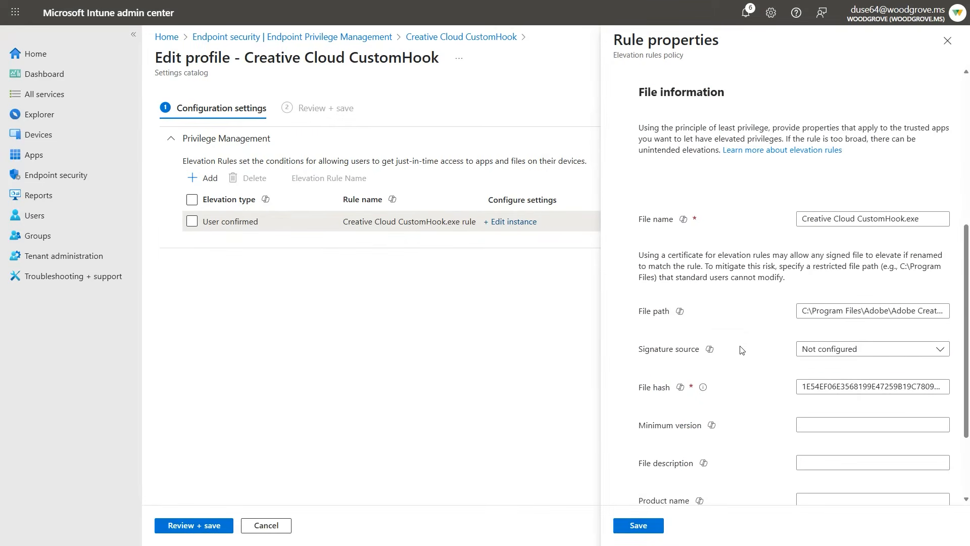
{"action": "scroll", "coordinate": [716, 269], "scroll_direction": "down", "scroll_amount": 3}
{"action": "scroll", "coordinate": [707, 349], "scroll_direction": "up", "scroll_amount": 1}
{"action": "scroll", "coordinate": [644, 427], "scroll_direction": "down", "scroll_amount": 1}
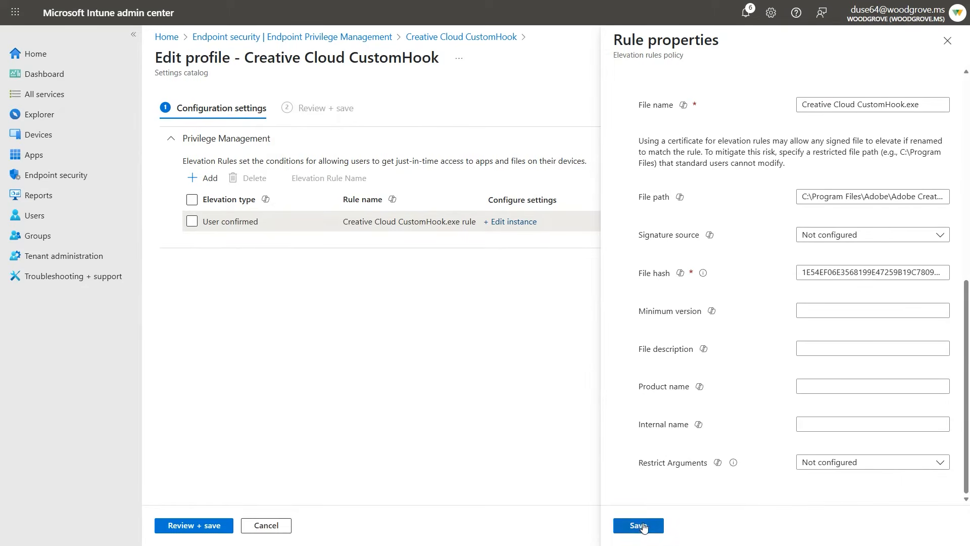
Try Allow as the rule's Restrict Arguments option and view the argument list.
{"action": "left_click", "coordinate": [825, 464]}
{"action": "left_click", "coordinate": [816, 480]}
{"action": "scroll", "coordinate": [787, 486], "scroll_direction": "down", "scroll_amount": 2}
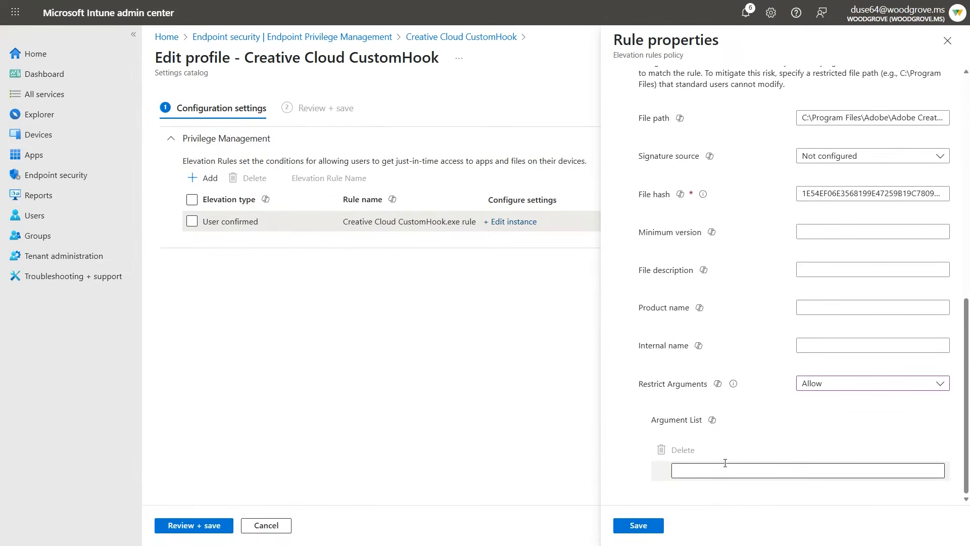
Discard the unsaved rule edits and return to the Endpoint Privilege Management page.
{"action": "left_click", "coordinate": [947, 44]}
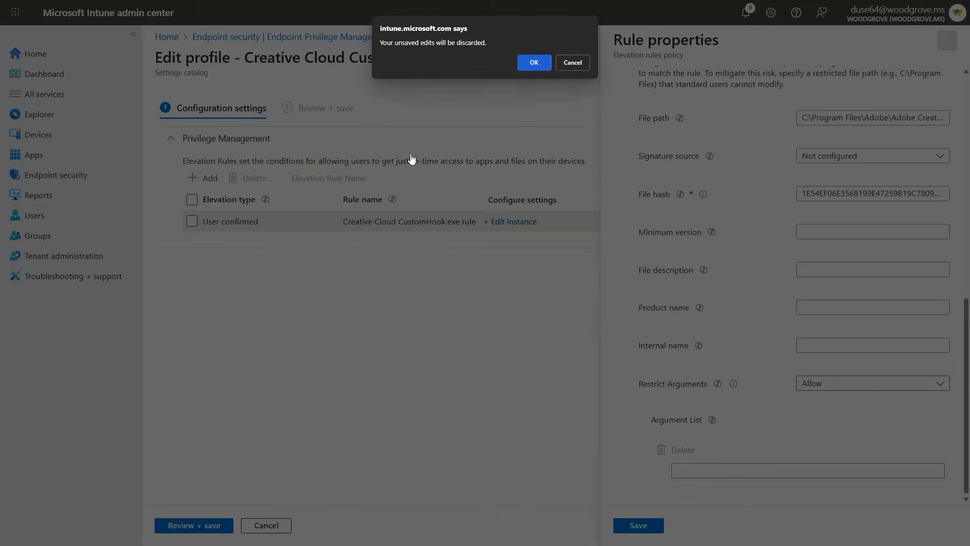
{"action": "left_click", "coordinate": [543, 65]}
{"action": "left_click", "coordinate": [457, 38]}
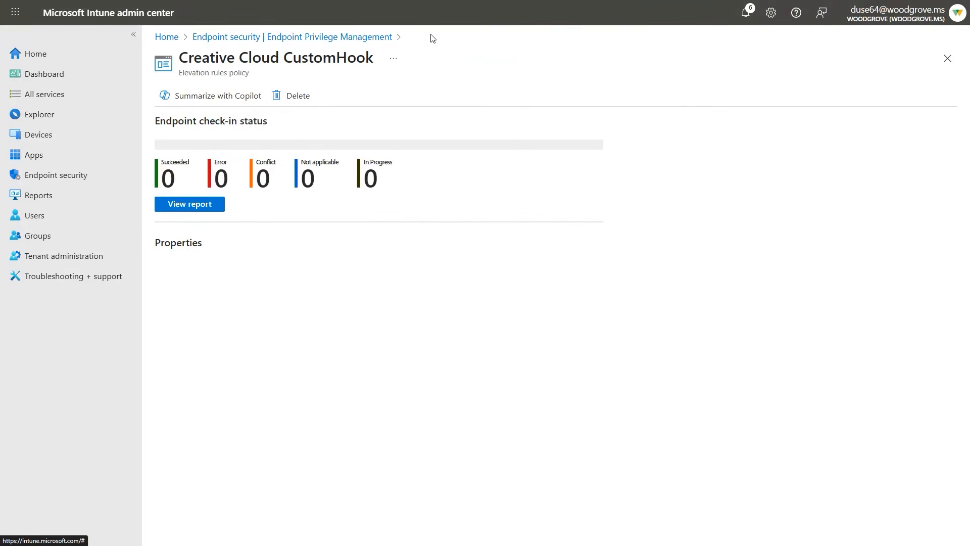
{"action": "left_click", "coordinate": [350, 40]}
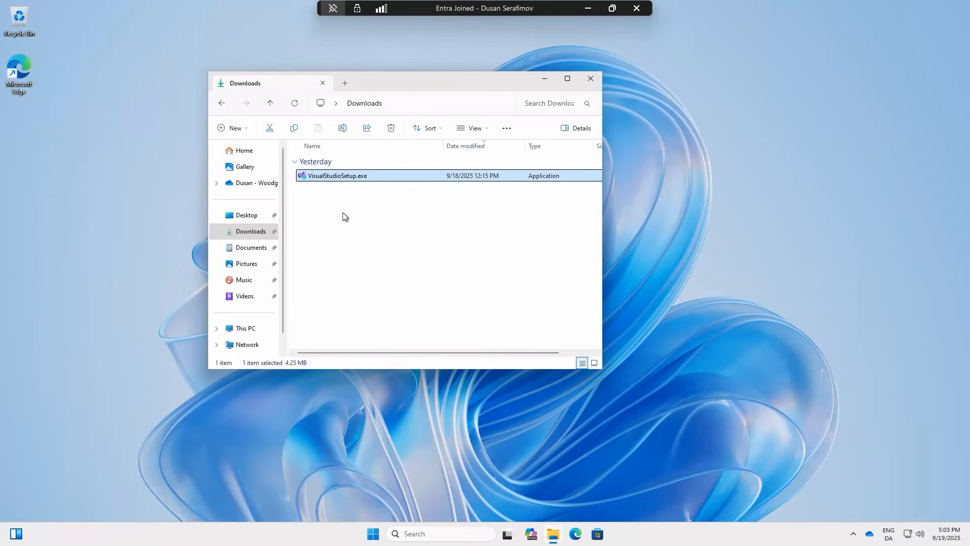
In the remote Windows session, request elevated access for VisualStudioSetup.exe from Downloads with a business justification and close the request window.
{"action": "right_click", "coordinate": [354, 179]}
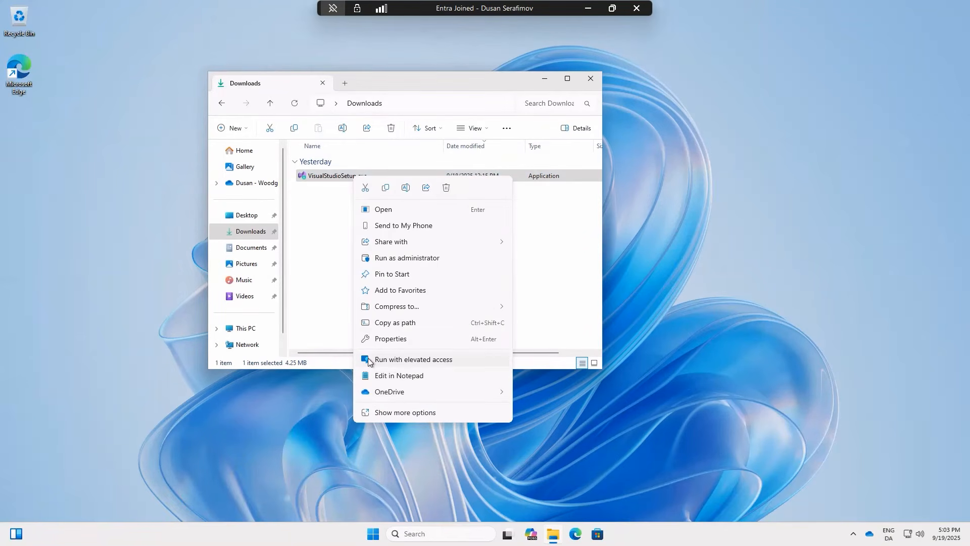
{"action": "left_click", "coordinate": [422, 360]}
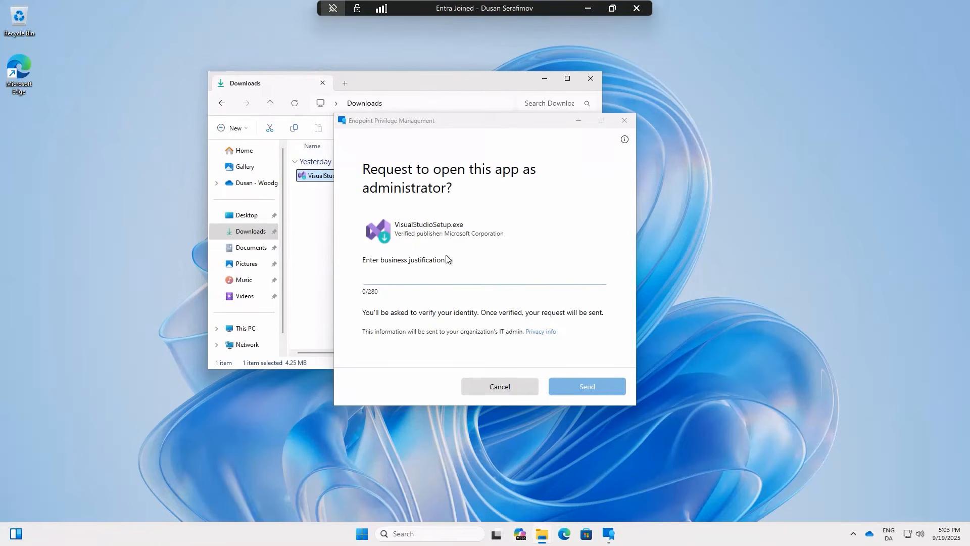
{"action": "left_click", "coordinate": [395, 280]}
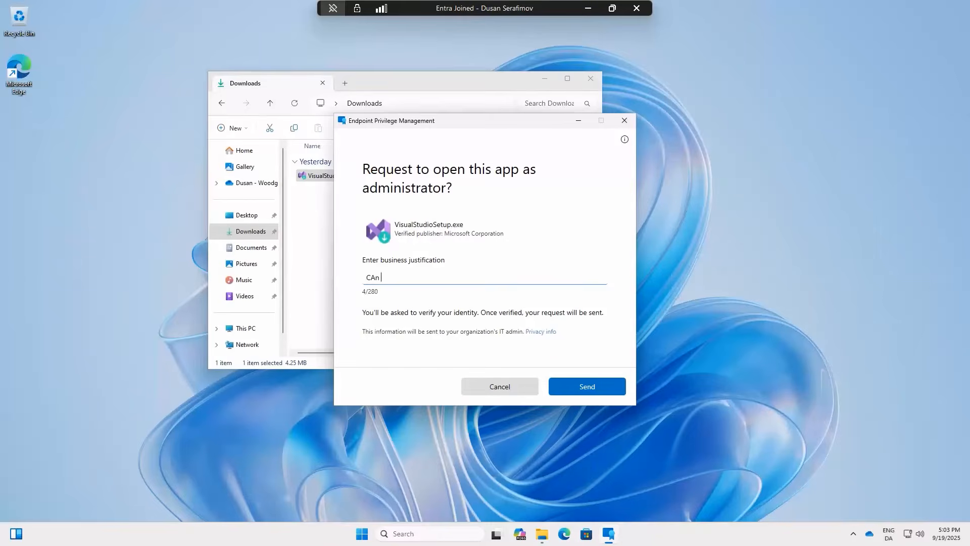
{"action": "type", "text": "ase install this"}
{"action": "left_click", "coordinate": [584, 390]}
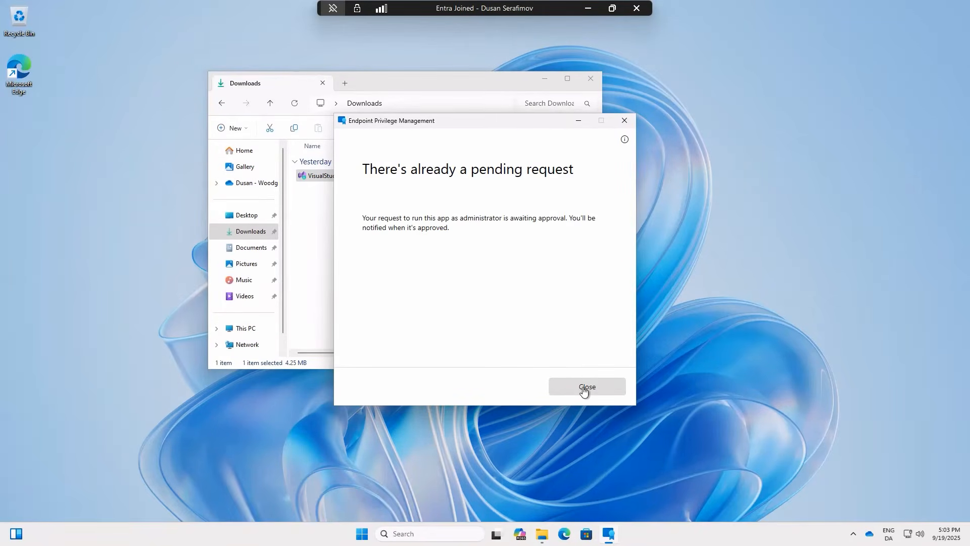
{"action": "left_click", "coordinate": [584, 387]}
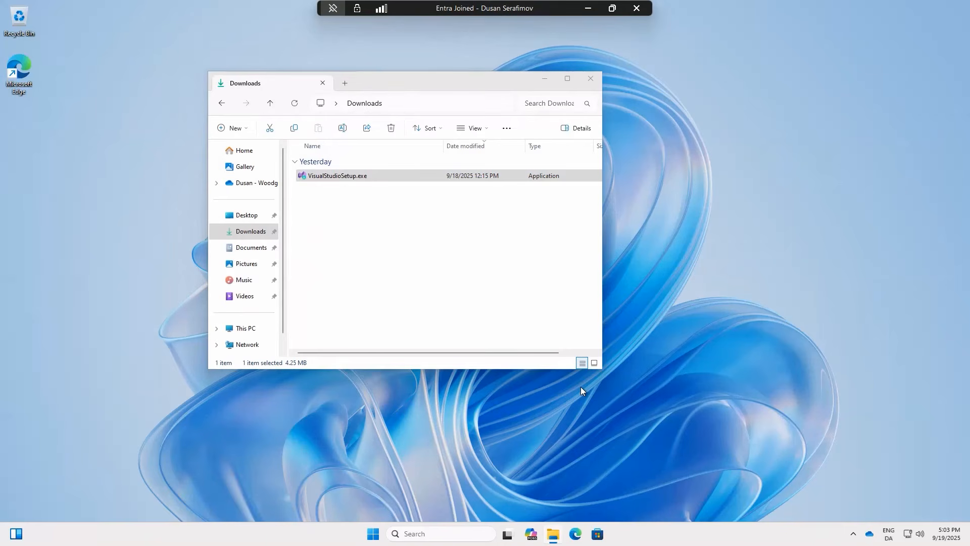
Switch back to the Intune admin center and review the properties of the approved VisualStudioSetup.exe elevation request.
{"action": "left_click", "coordinate": [587, 8]}
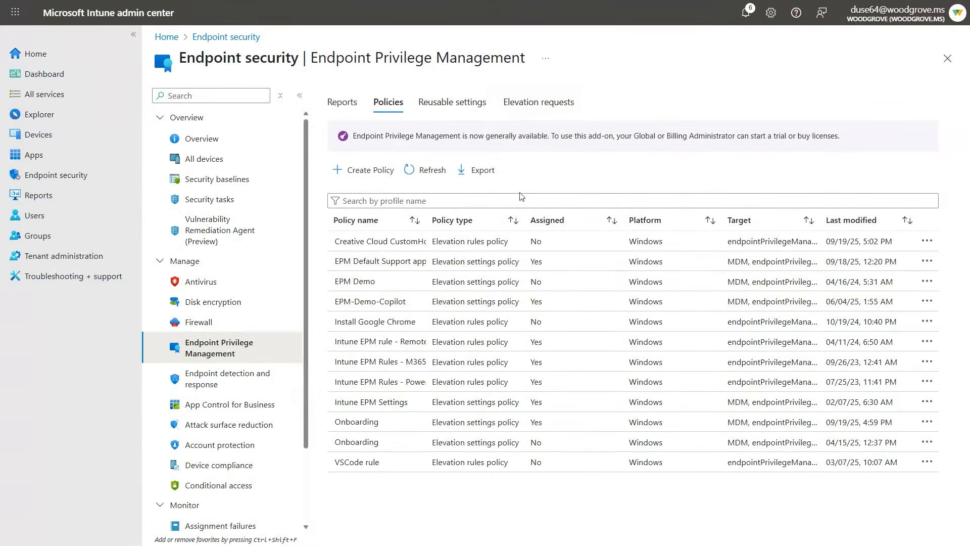
{"action": "left_click", "coordinate": [544, 103]}
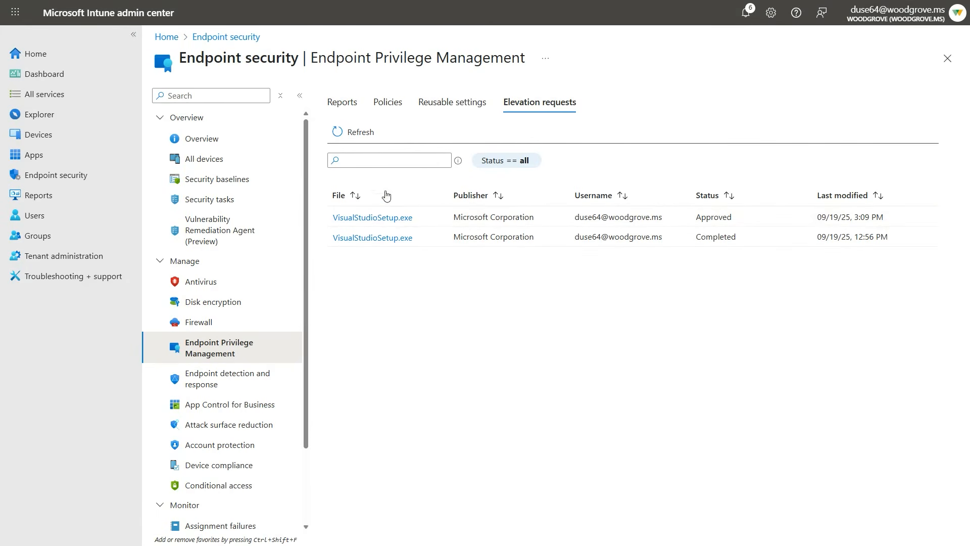
{"action": "left_click", "coordinate": [369, 219]}
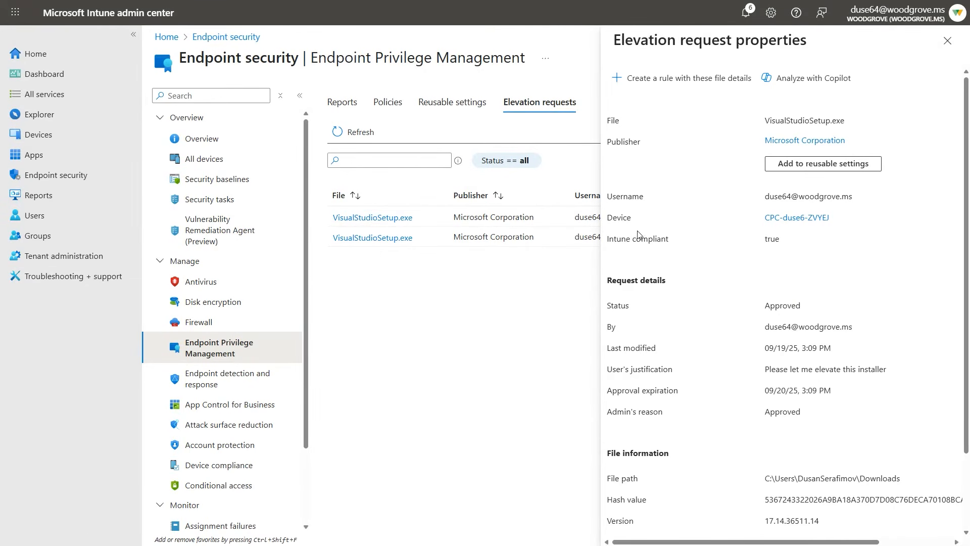
{"action": "left_click_drag", "start_coordinate": [687, 243], "coordinate": [607, 245]}
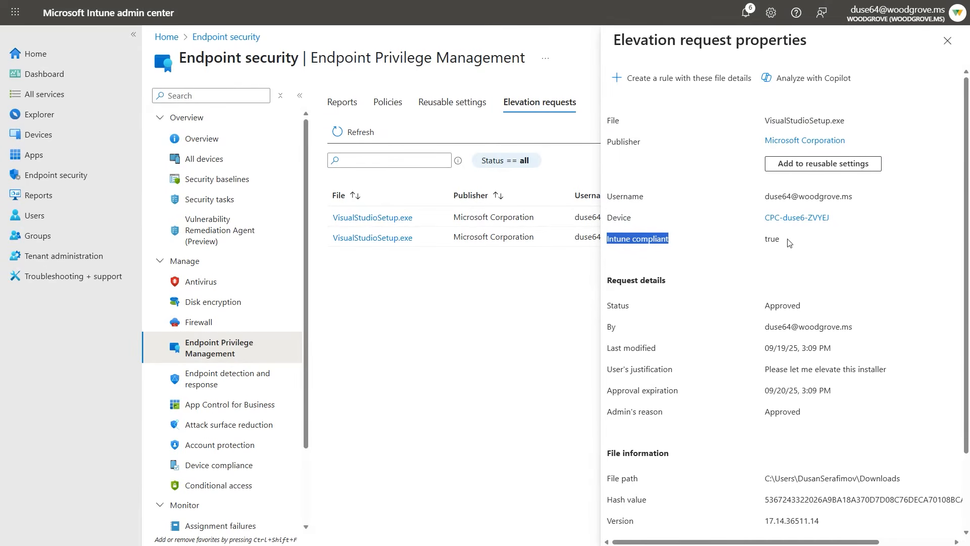
{"action": "scroll", "coordinate": [731, 259], "scroll_direction": "down", "scroll_amount": 1}
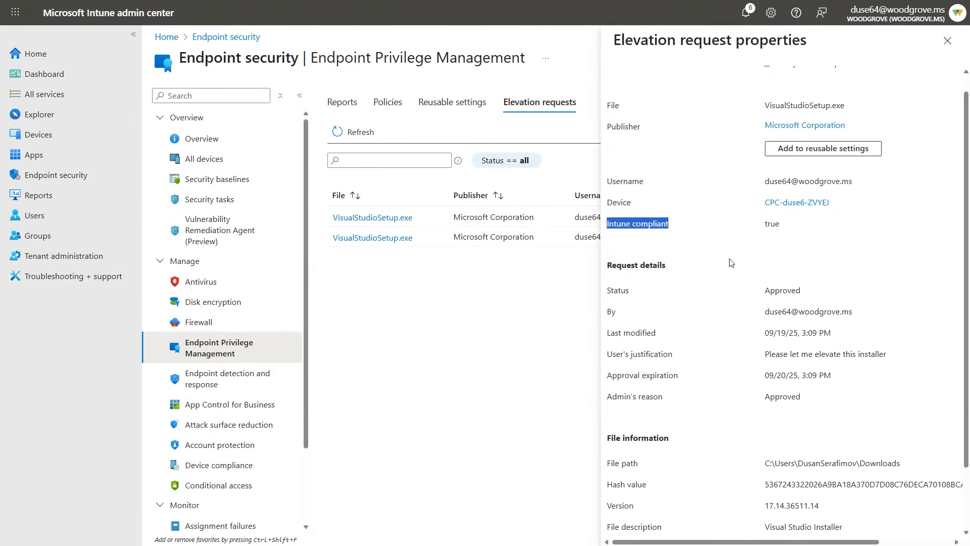
{"action": "scroll", "coordinate": [742, 307], "scroll_direction": "down", "scroll_amount": 1}
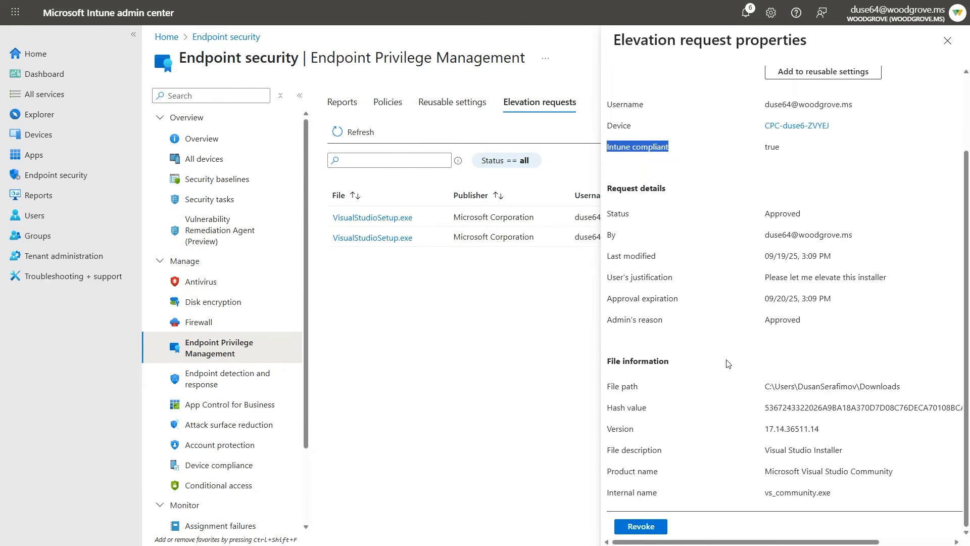
Start revoking the approved elevation request and decline the confirmation without giving a reason.
{"action": "left_click", "coordinate": [640, 528]}
{"action": "left_click", "coordinate": [683, 319]}
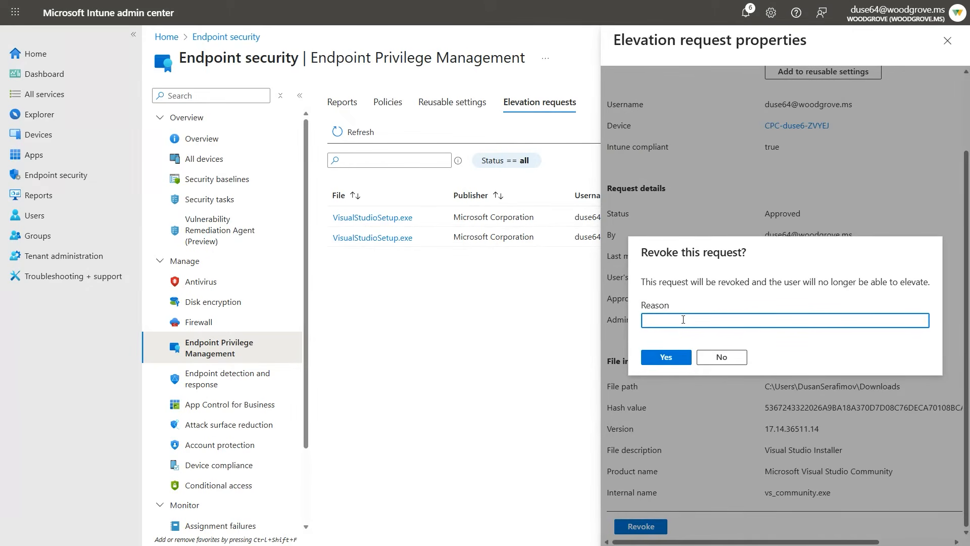
{"action": "left_click", "coordinate": [718, 357]}
Start creating a rule with the VisualStudioSetup.exe request's file details.
{"action": "scroll", "coordinate": [714, 353], "scroll_direction": "up", "scroll_amount": 2}
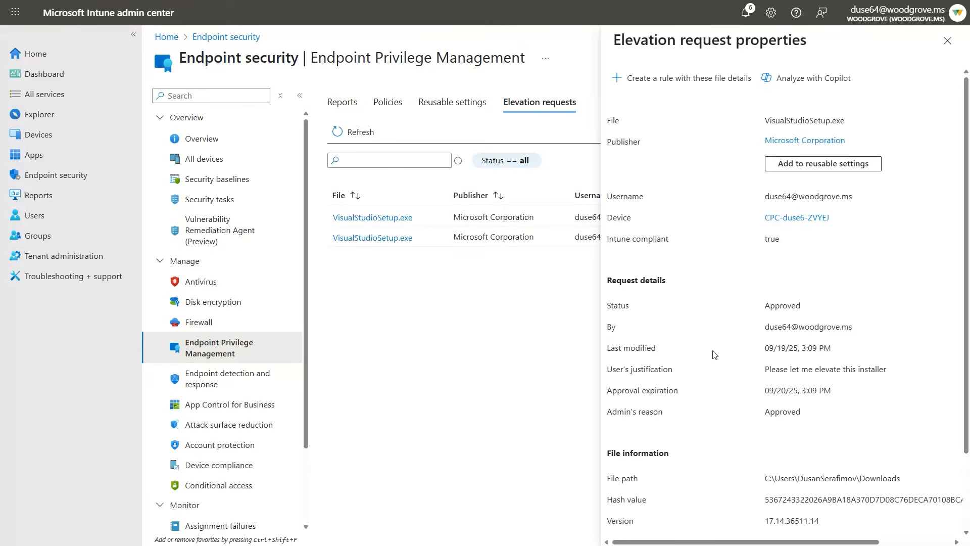
{"action": "left_click", "coordinate": [672, 80]}
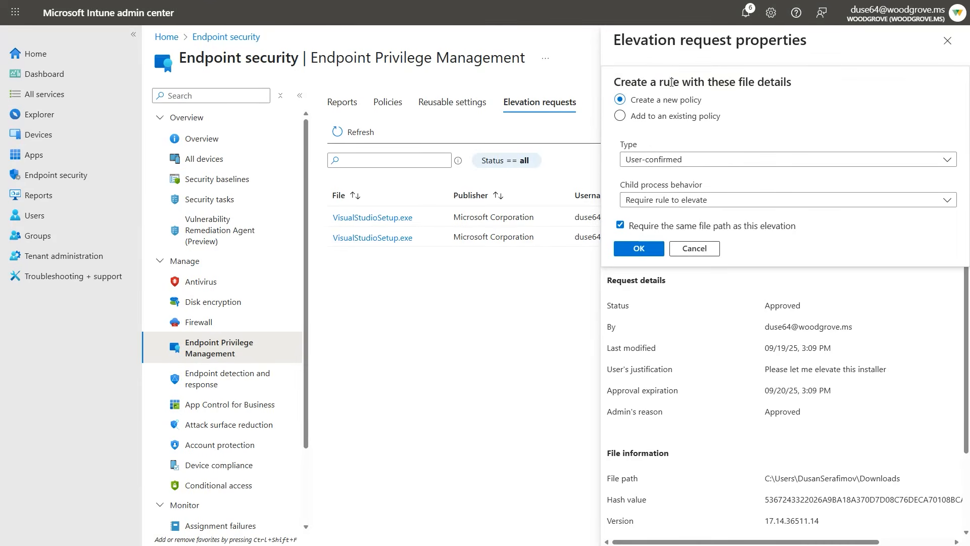